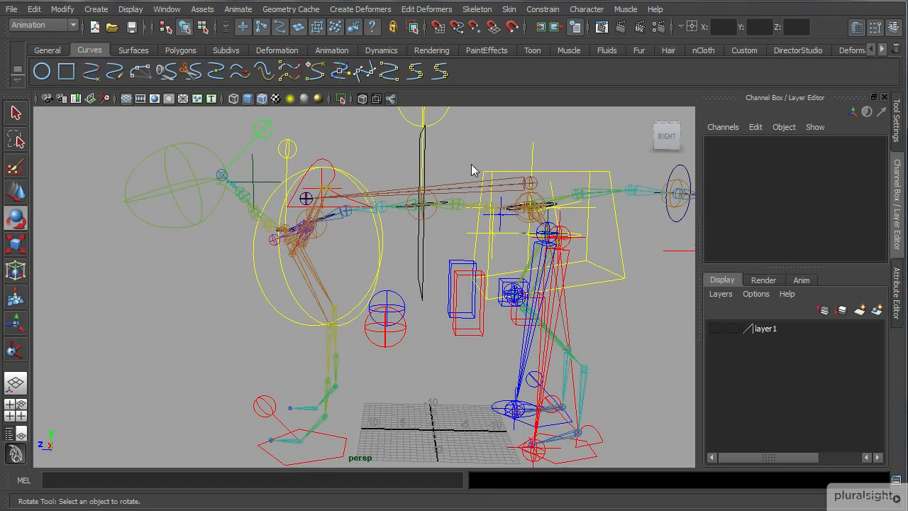
Snap the pivot of the CENTER_OF_GRAVITY control to the mid-spine joint directly below it
left_click_drag(471, 164, 348, 318, "alt")
left_click(402, 222)
left_click(488, 157)
scroll(350, 319, "down", 3)
scroll(349, 318, "up", 6)
left_click(393, 203)
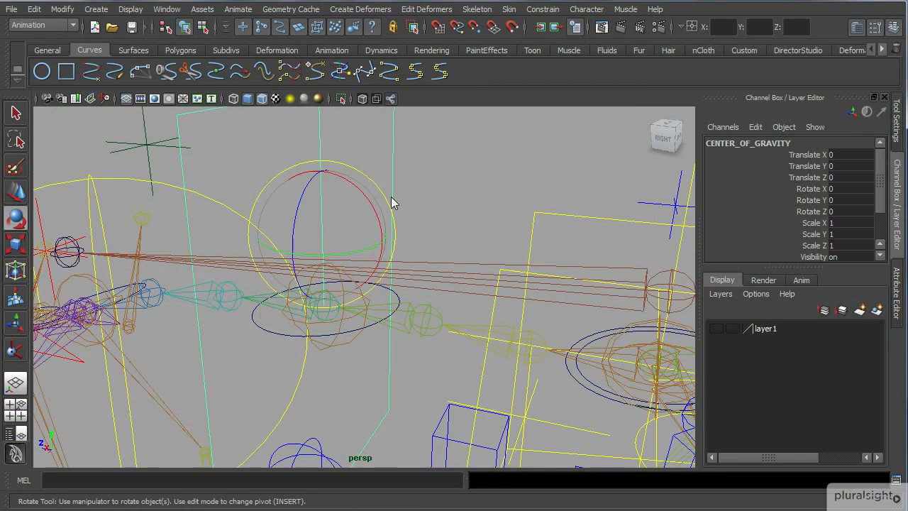
mouse_move(353, 279)
left_mouse_down("alt")
mouse_move(320, 272)
mouse_move(344, 270)
left_mouse_up("alt")
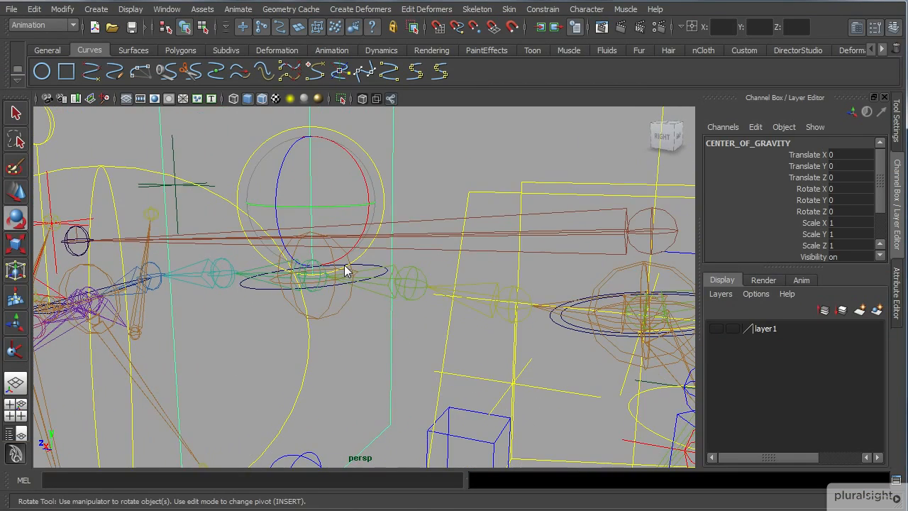
key("Insert")
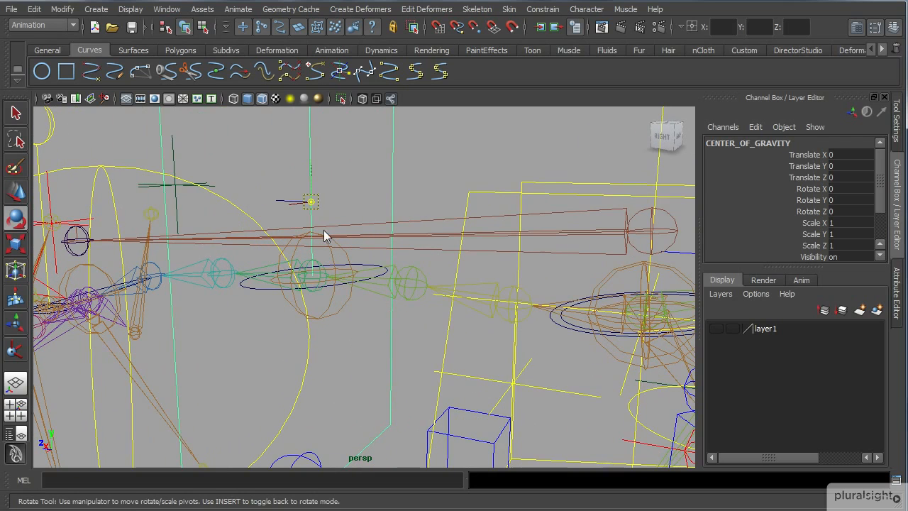
key("v")
left_click_drag(312, 203, 308, 259)
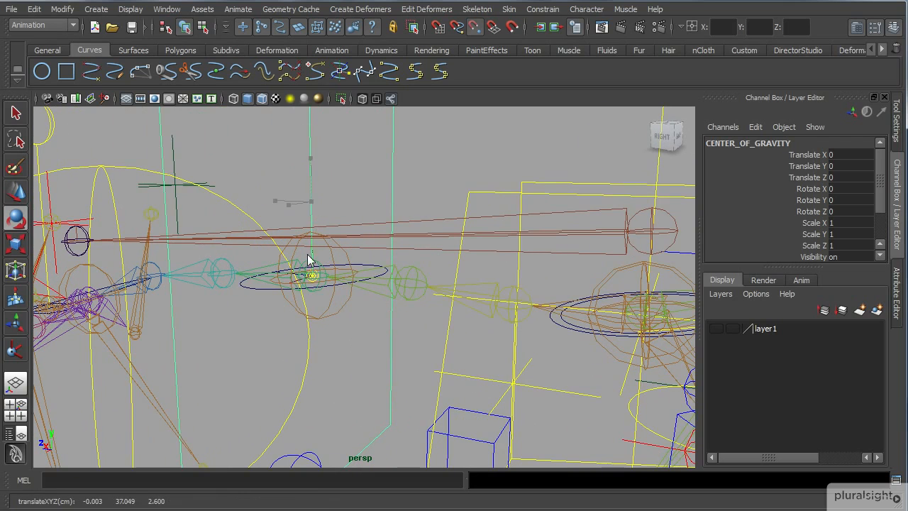
Check the pivots of the mid-spine Ctrl_2 and COM_CTRL controls, and select COM_CTRL's parent group
scroll(306, 284, "down", 6)
left_click_drag(321, 330, 351, 323, "alt")
scroll(374, 315, "up", 5)
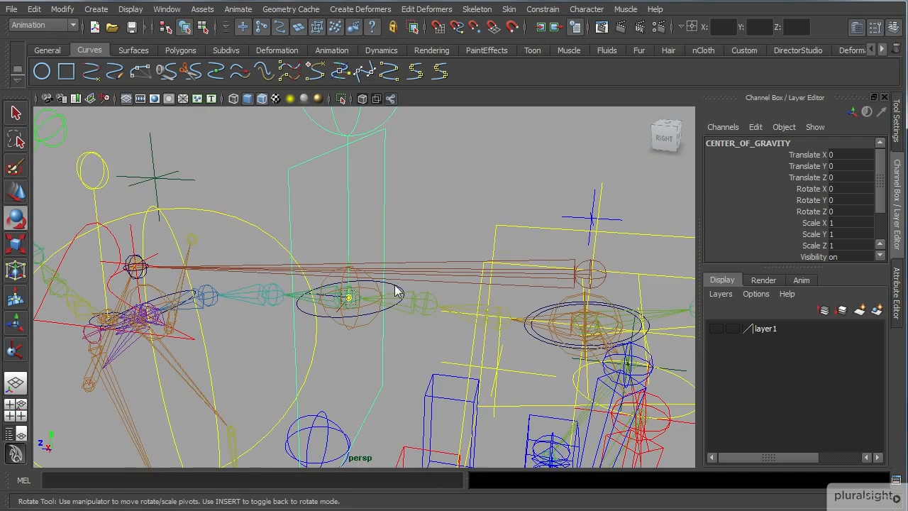
left_click(402, 303)
left_click_drag(405, 308, 364, 350, "alt")
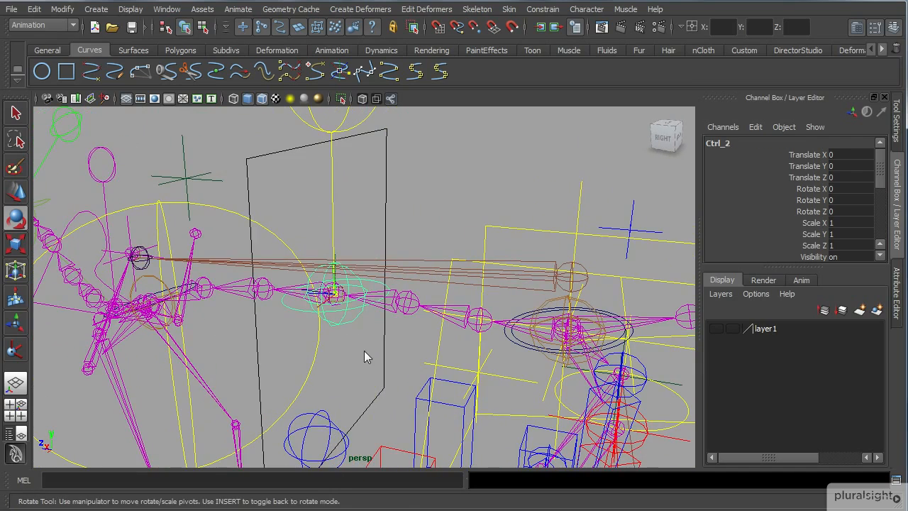
key("w")
left_click(337, 222)
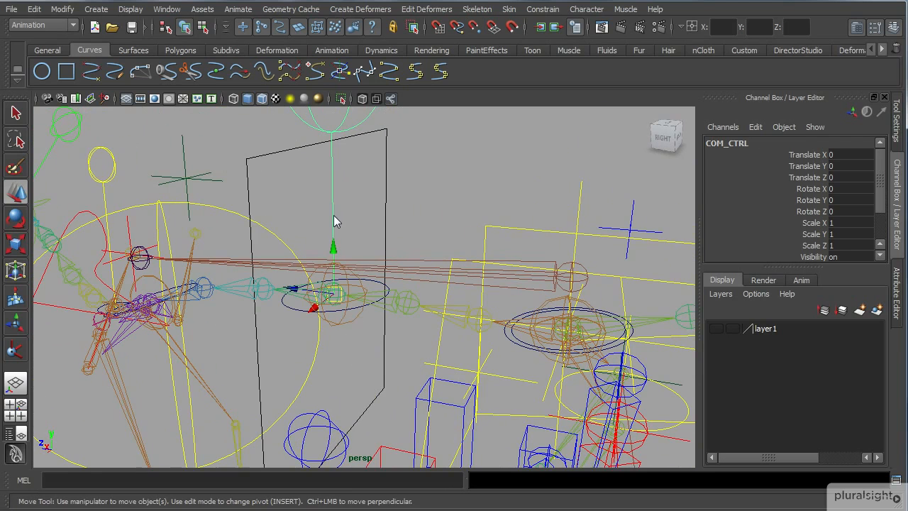
key("Up")
Show a widened Outliner beside the perspective view and rename the PAW_CTRL_GRP group under CENTER_OF_GRAVITY to COM_CTRL_GRP
left_click_drag(354, 231, 347, 361, "alt")
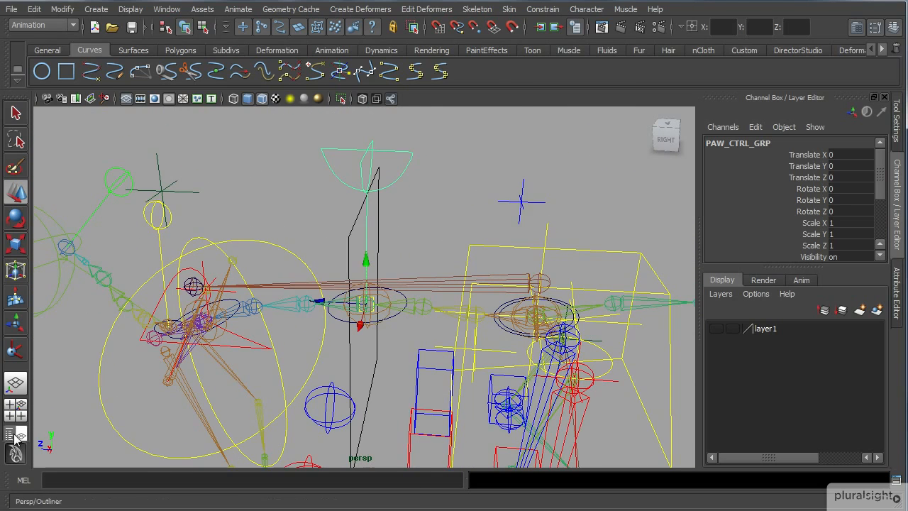
left_click(15, 438)
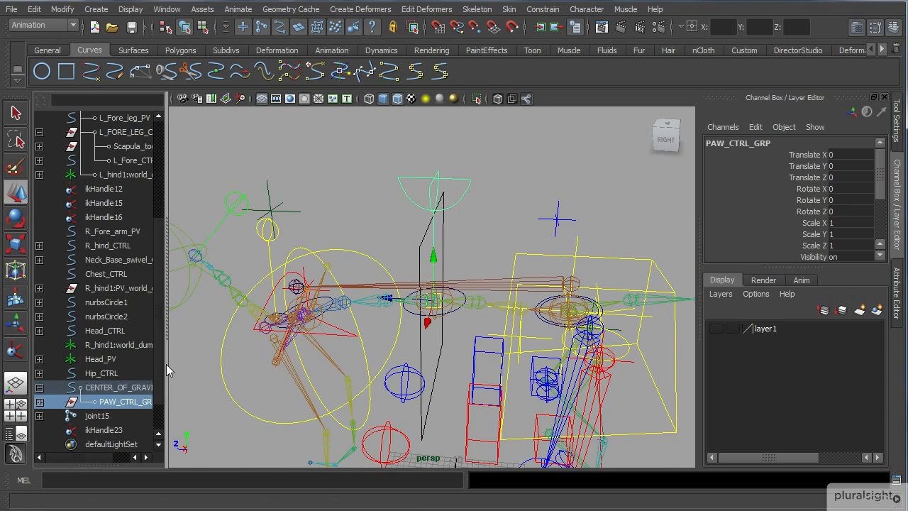
left_click_drag(167, 364, 234, 375)
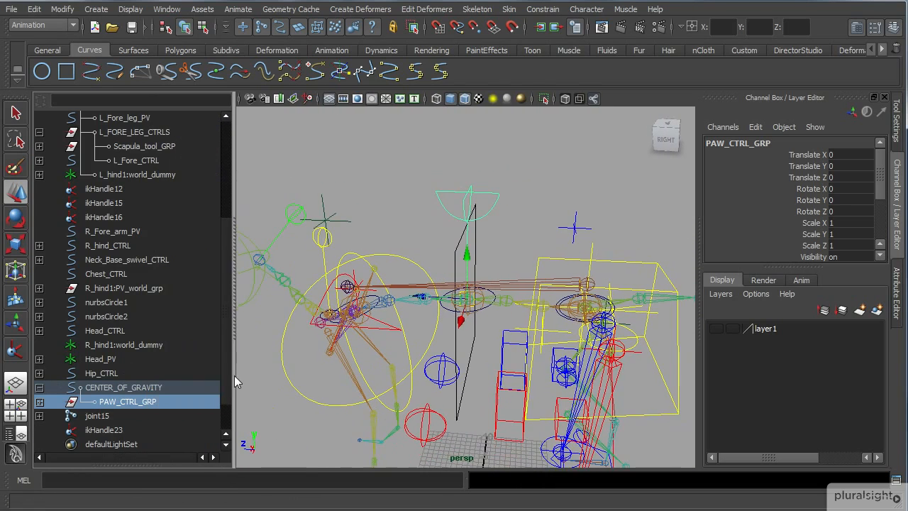
double_click(188, 402)
left_click(155, 402)
left_click_drag(155, 403, 97, 403)
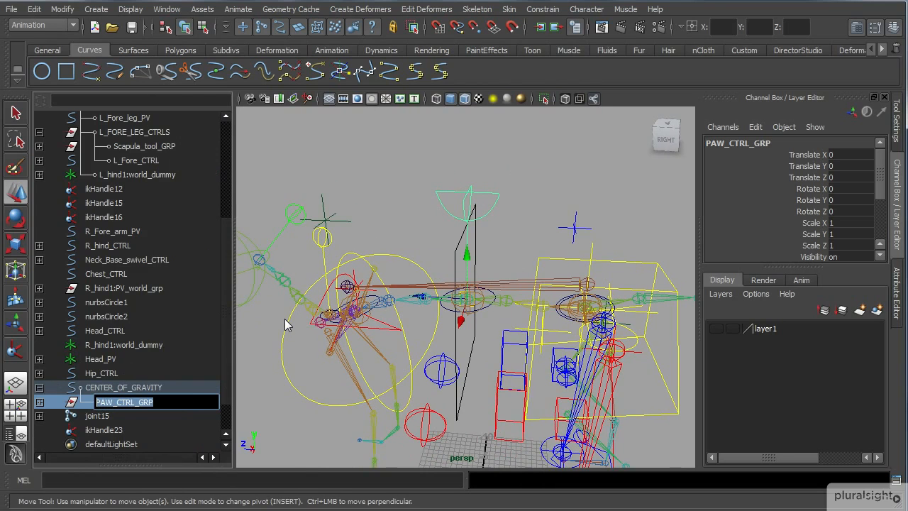
type("COM")
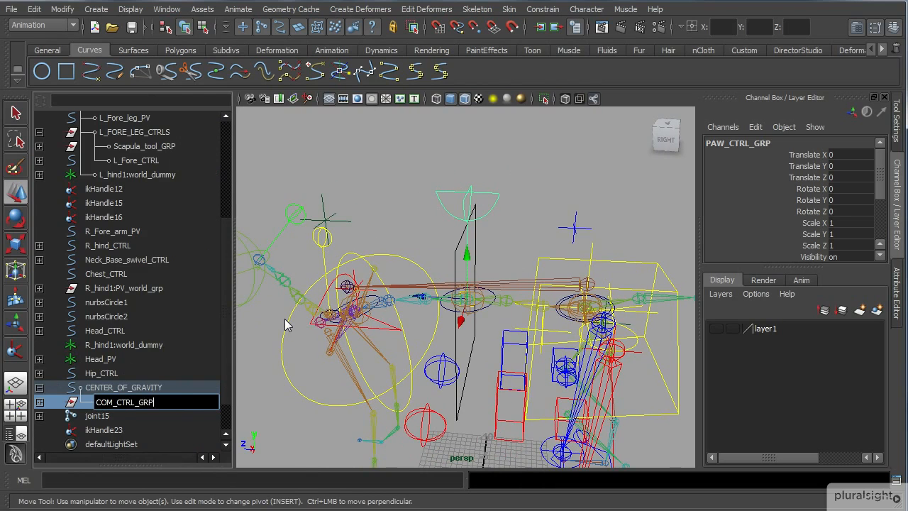
key("Return")
Check the CENTER_OF_GRAVITY hierarchy down to COM_CTRL, and collapse it in the Outliner
left_click(159, 390)
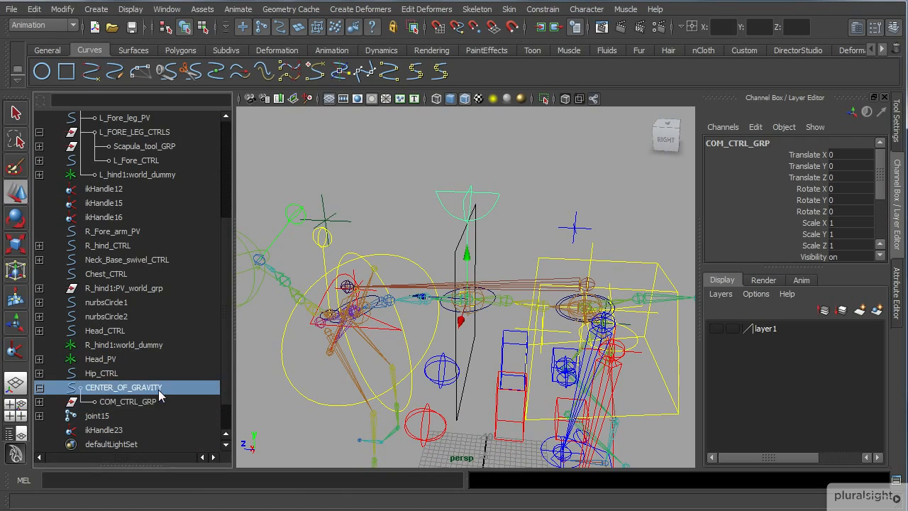
left_click(156, 402)
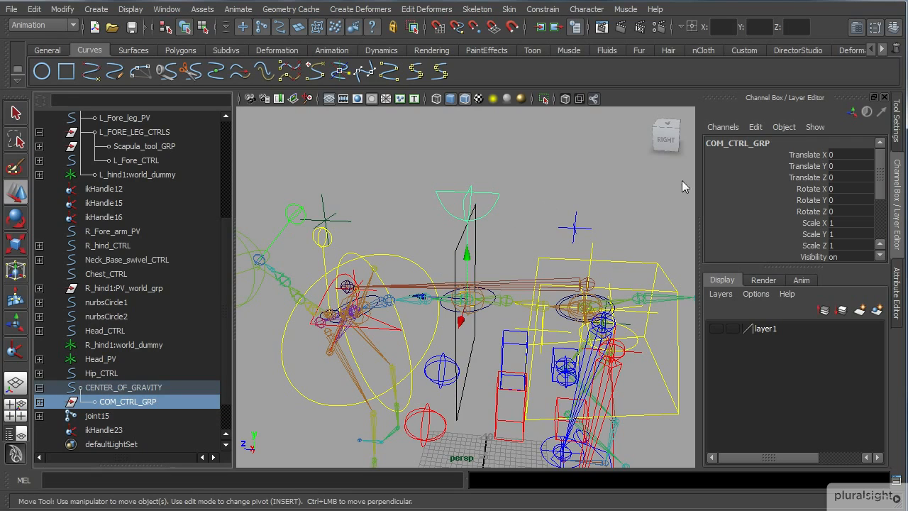
left_click(39, 402)
left_click(79, 417)
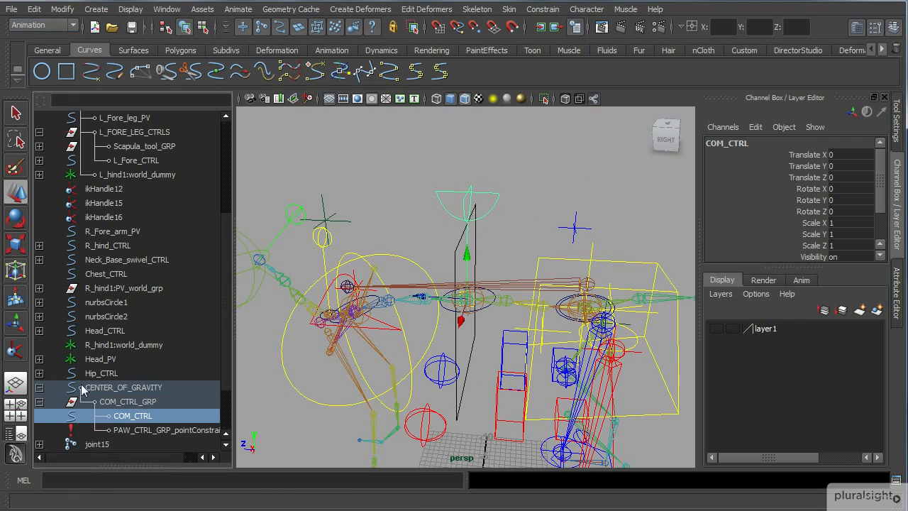
left_click(122, 388)
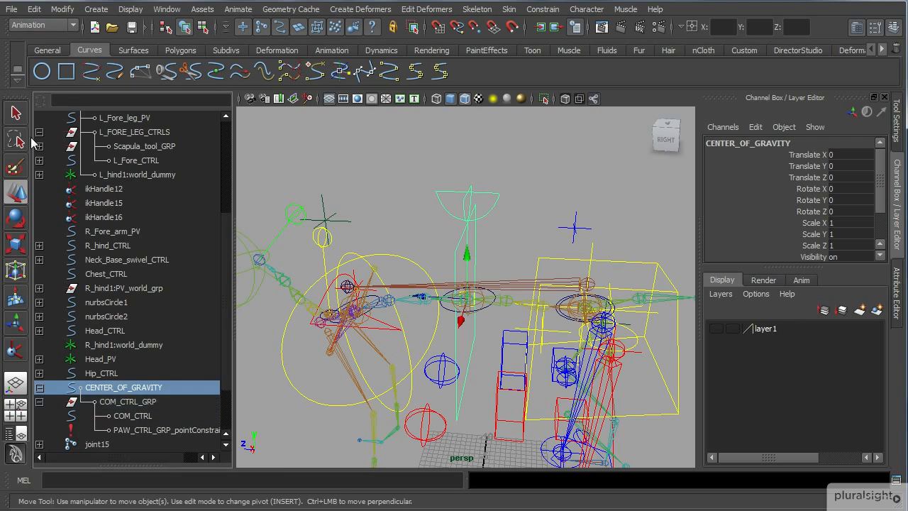
left_click(40, 389)
Optimize the scene size and confirm the operation
left_click(11, 9)
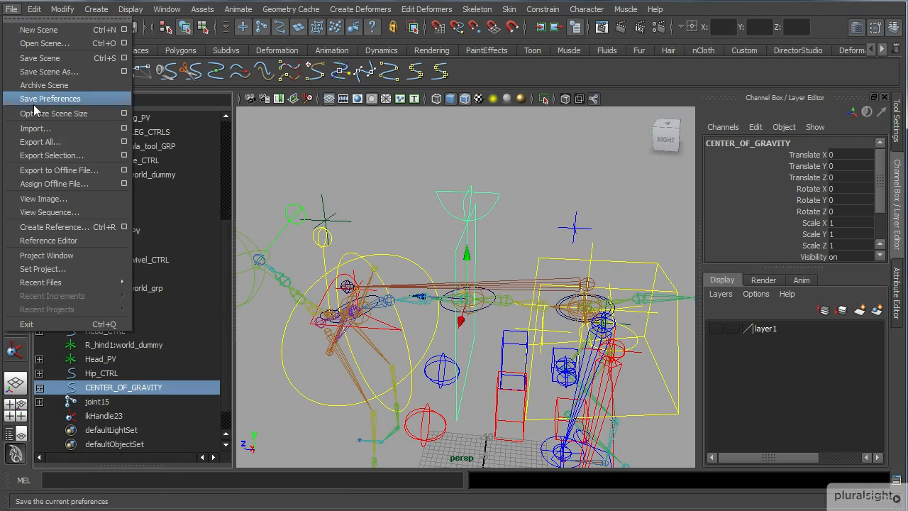
left_click(56, 114)
left_click(372, 246)
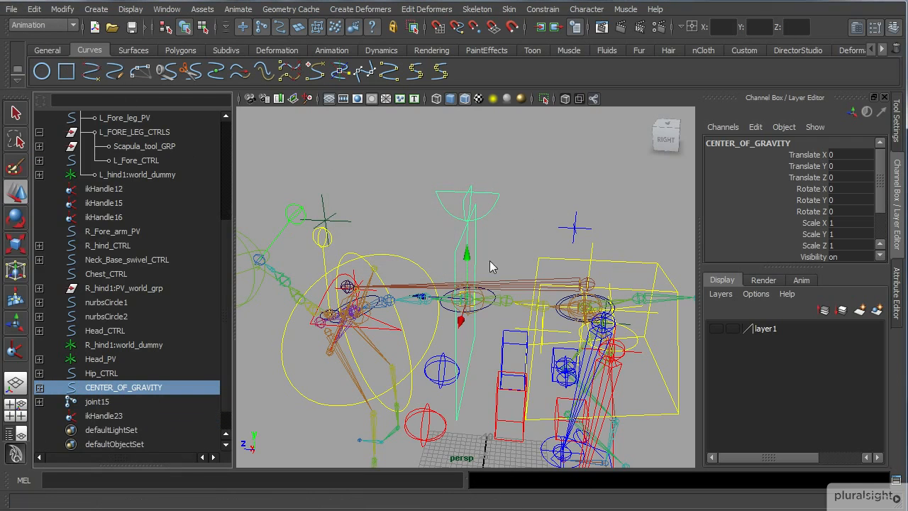
Select the mid-spine Ctrl_2 control, save the scene and frame the control
key("w")
key("f")
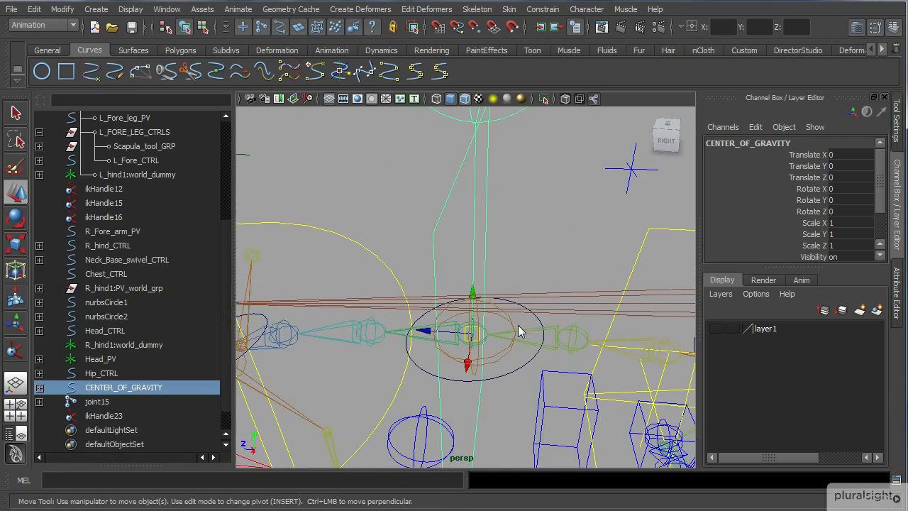
middle_click_drag(522, 326, 465, 271, "alt")
left_click_drag(465, 271, 489, 272, "alt")
left_click(511, 268)
scroll(515, 345, "down", 6)
left_click_drag(508, 356, 372, 361, "alt")
key("ctrl+s")
key("w")
key("f")
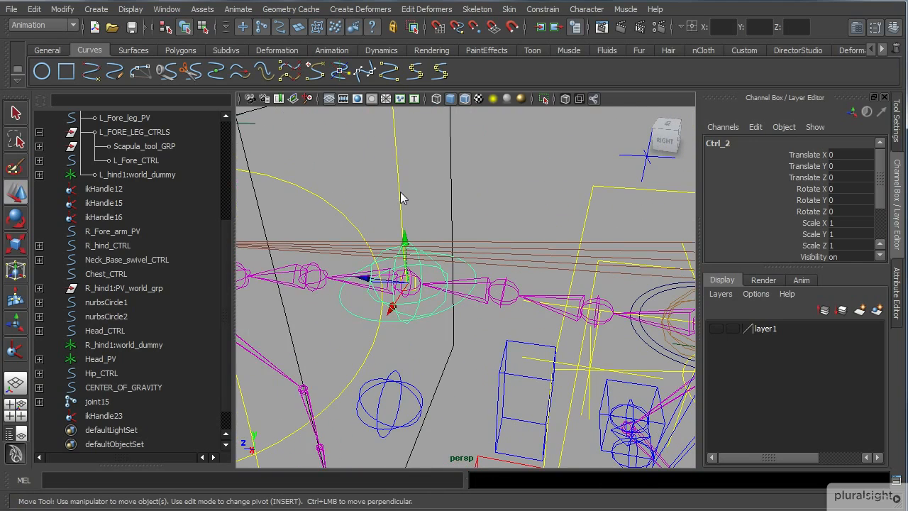
Apply a point constraint and an orient constraint from COM_CTRL to Ctrl_2
left_click(401, 192)
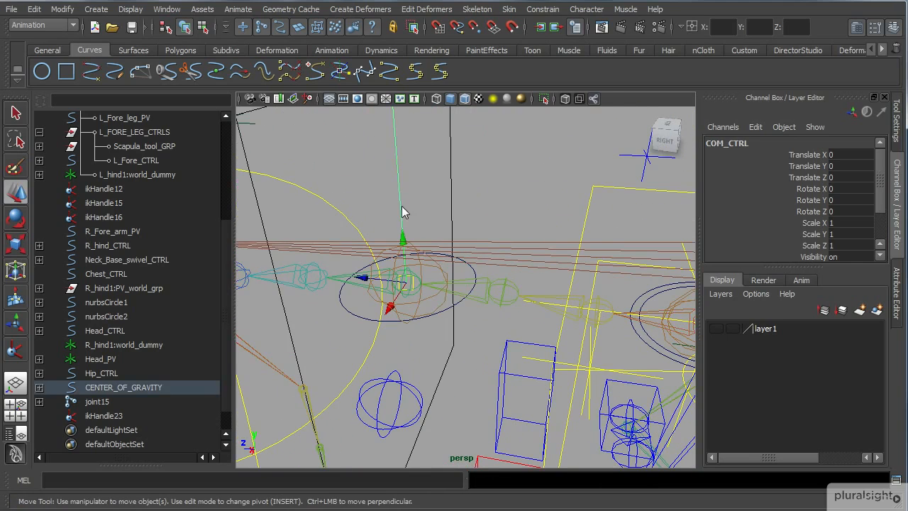
left_click(462, 303)
scroll(509, 163, "down", 5)
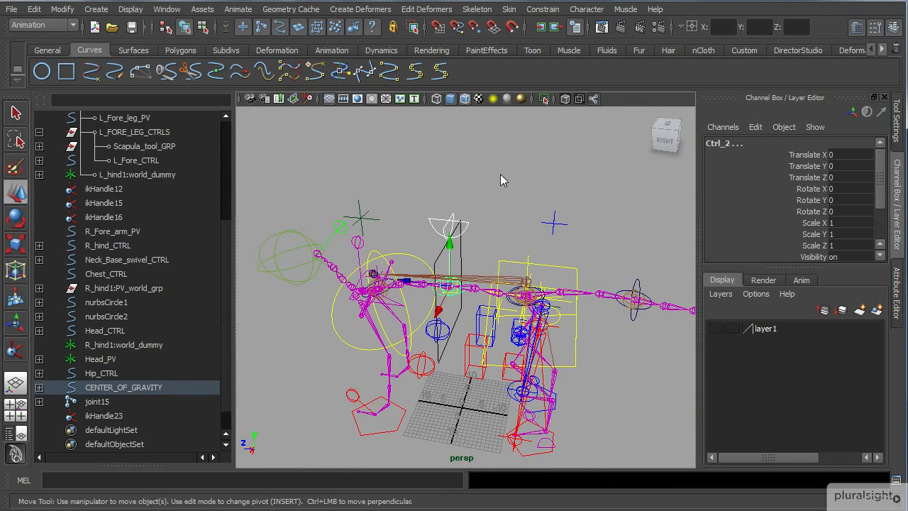
left_click(543, 9)
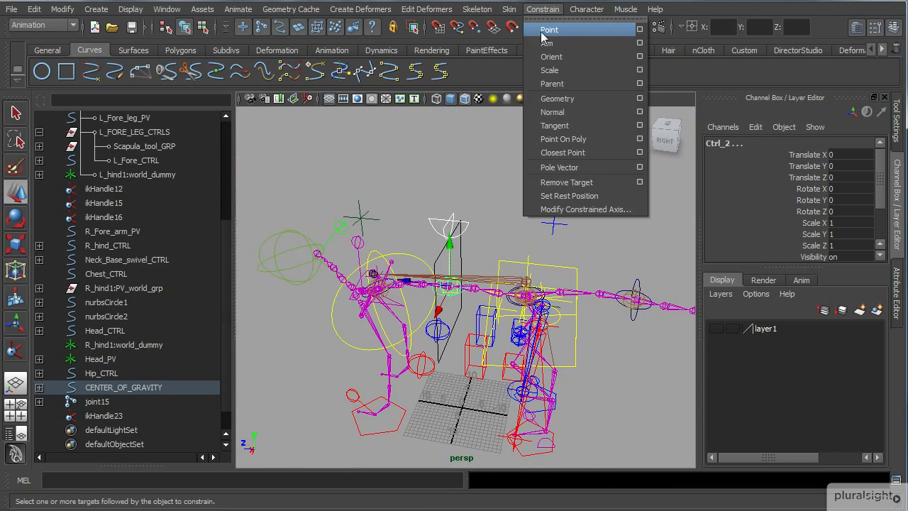
left_click(543, 31)
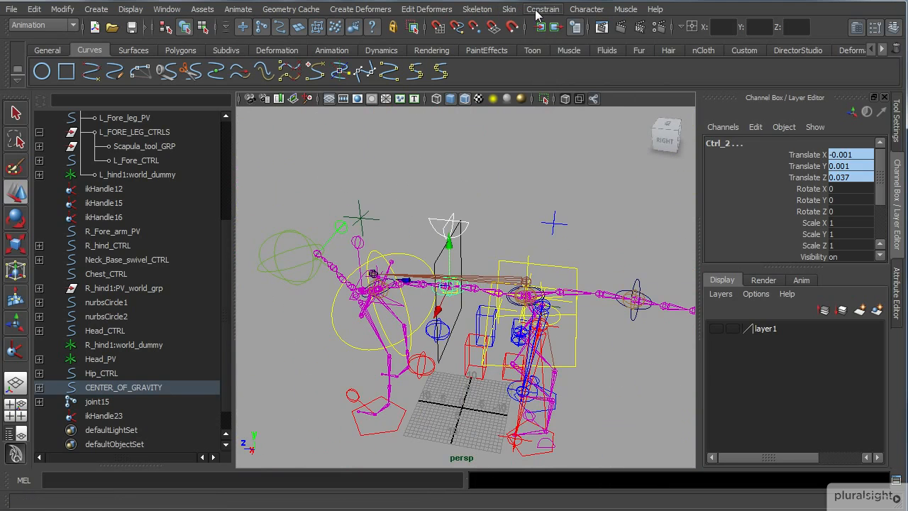
left_click(541, 9)
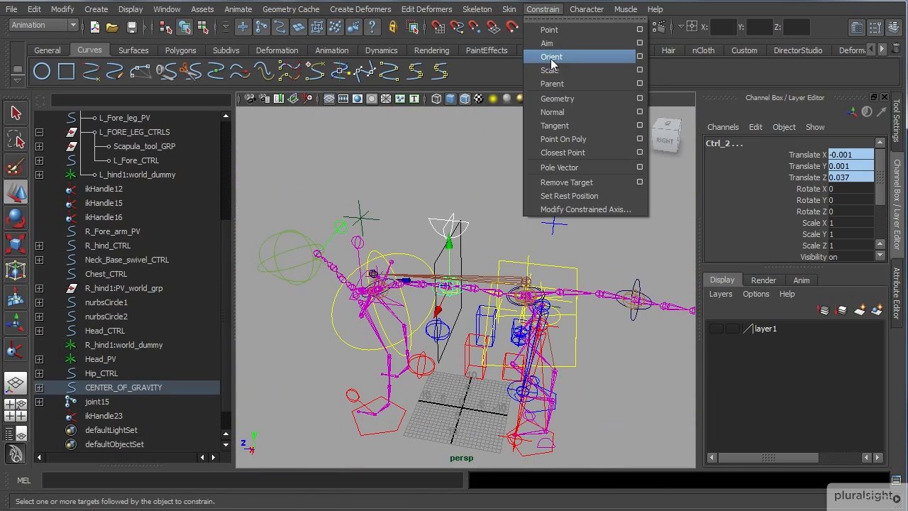
left_click(552, 60)
Show the layer1 mesh, test the constraint by moving COM_CTRL along Y, and undo the move
scroll(497, 339, "up", 3)
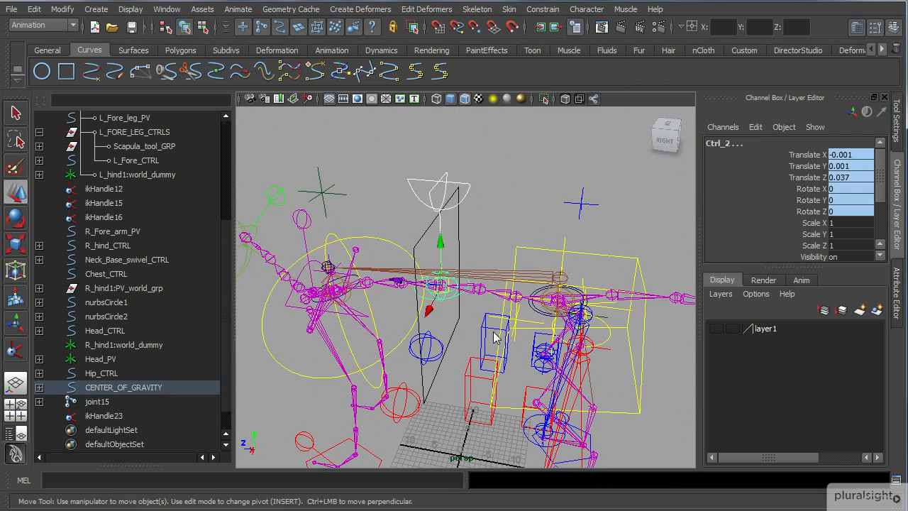
left_click(464, 249)
left_click(442, 247)
scroll(441, 302, "up", 2)
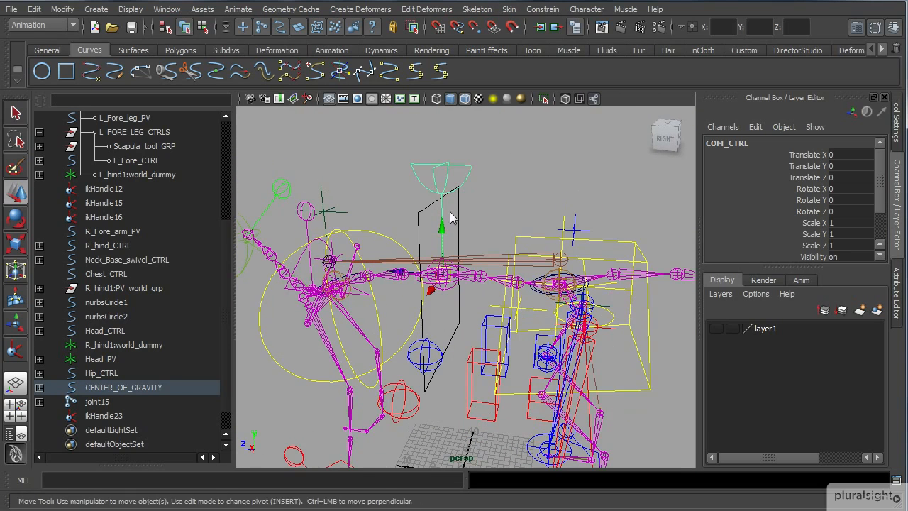
left_click(716, 328)
left_click_drag(442, 240, 446, 215)
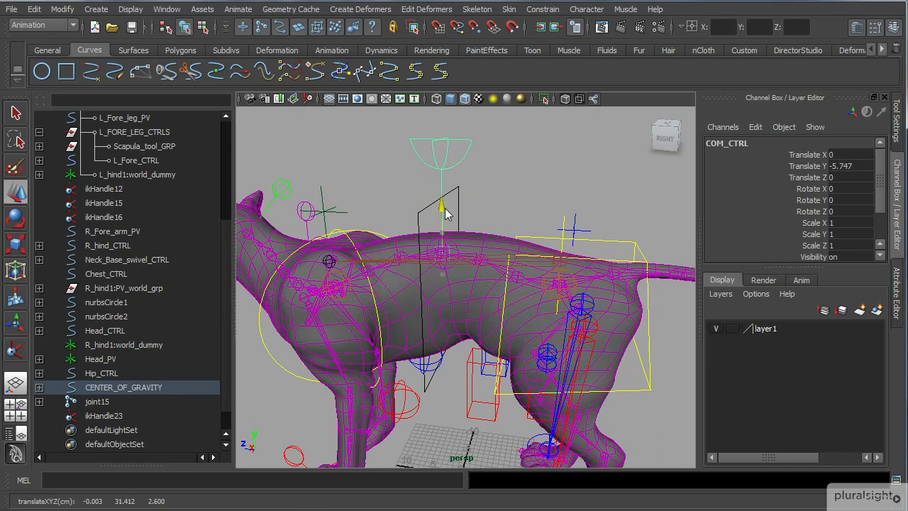
key("ctrl+z")
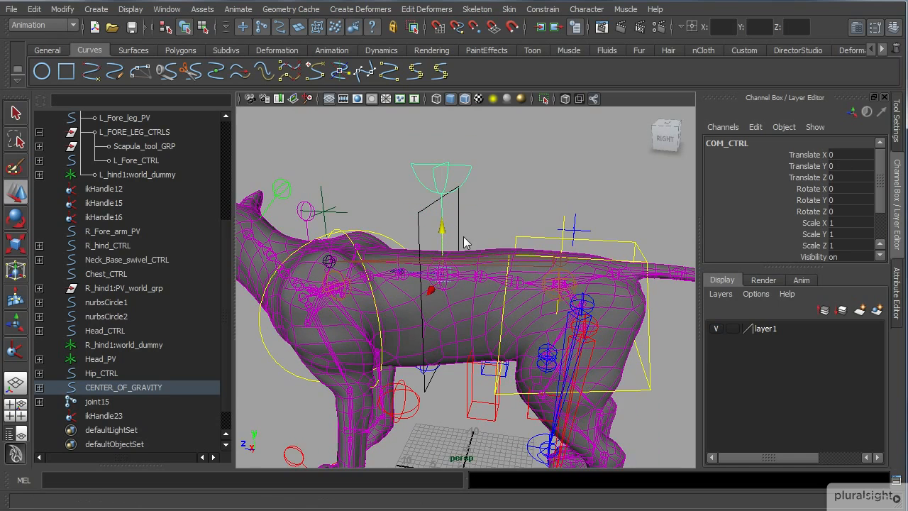
Test the body deformation by rotating COM_CTRL about 46 degrees around X, and undo the rotation
key("e")
left_click_drag(476, 230, 416, 197)
left_click_drag(468, 331, 510, 320, "alt")
right_click_drag(510, 320, 483, 357, "alt")
left_click_drag(483, 357, 445, 324, "alt")
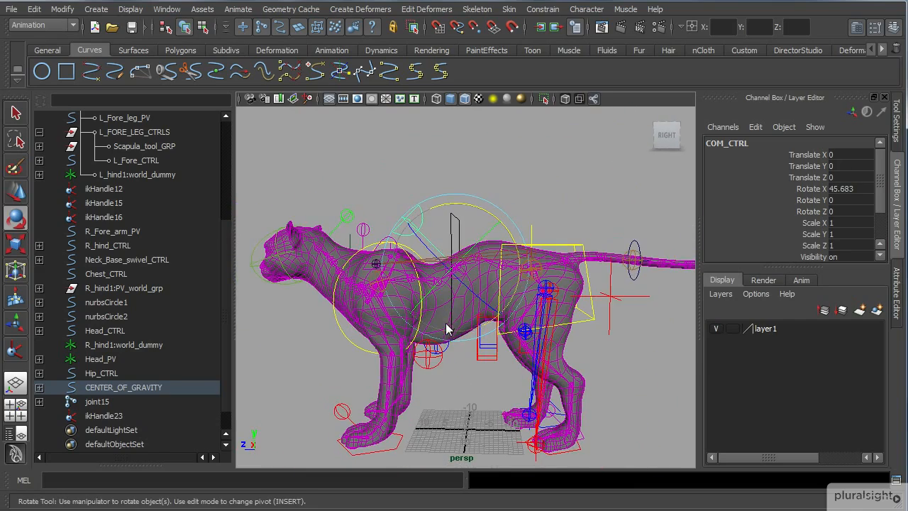
key("ctrl+z")
scroll(480, 281, "up", 5)
scroll(465, 300, "down", 3)
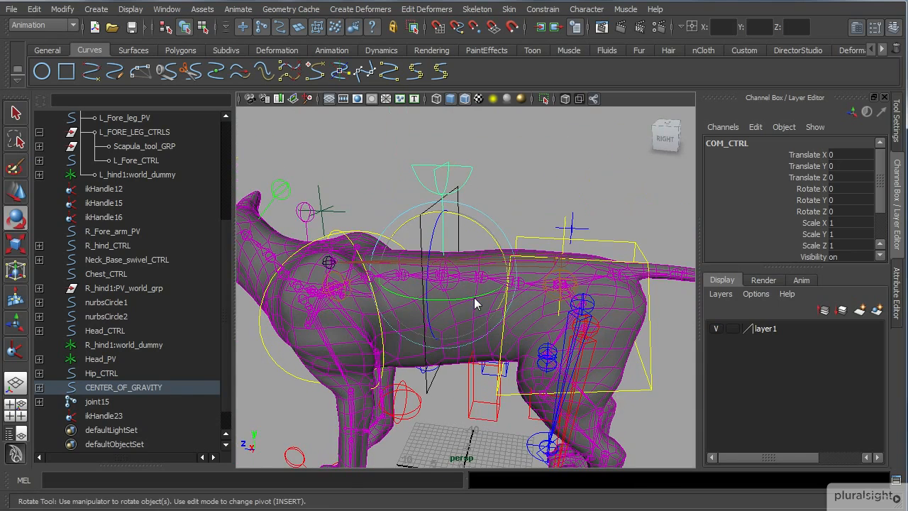
Deselect COM_CTRL and hide the layer1 mesh
left_click(490, 218)
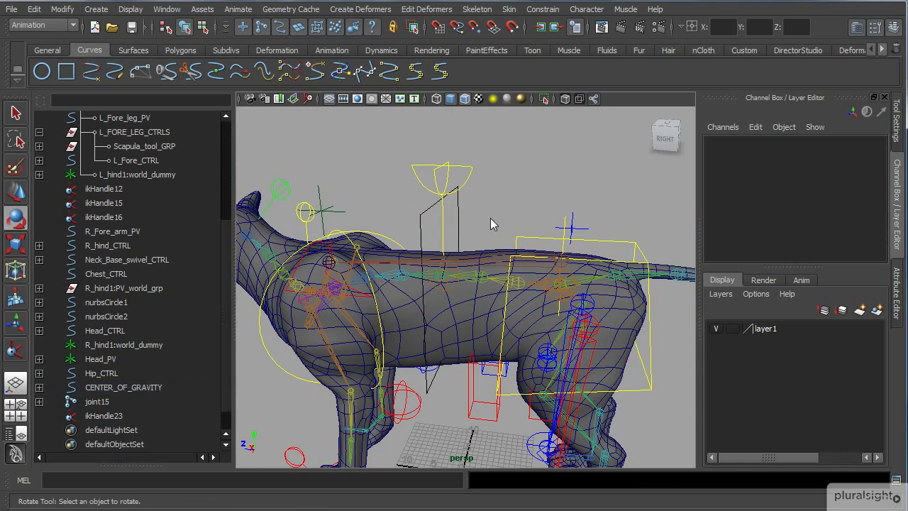
left_click(711, 329)
scroll(518, 305, "up", 5)
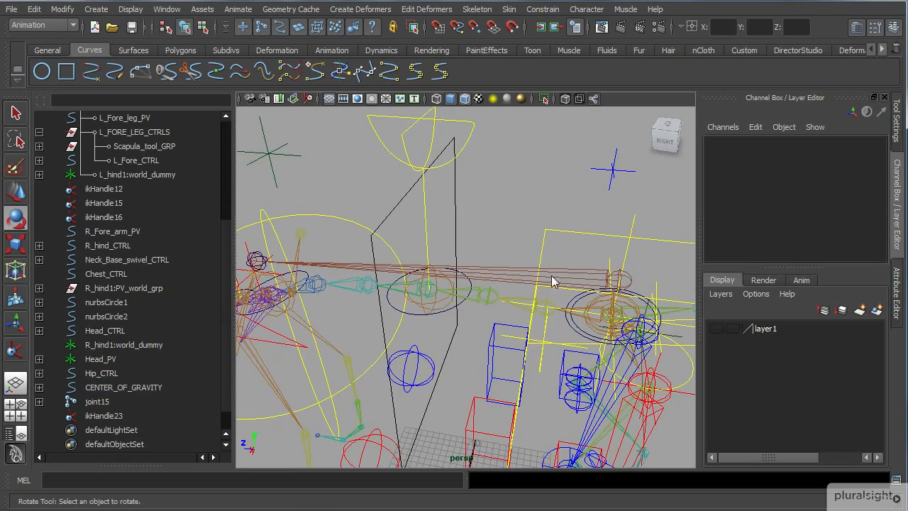
Parent joint15, the root of the long joint chain above the spine, under Hip_CTRL
left_click(566, 273)
scroll(493, 314, "down", 5)
left_click_drag(476, 308, 503, 302, "alt")
scroll(473, 337, "up", 4)
middle_click_drag(565, 282, 536, 311, "alt")
key("e")
left_click_drag(537, 317, 586, 302, "alt")
left_click(518, 321)
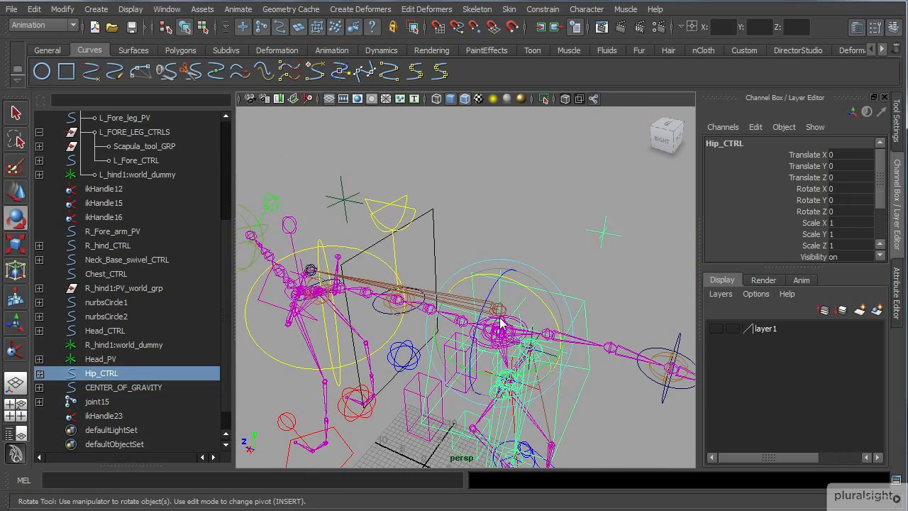
scroll(518, 322, "up", 3)
left_click(447, 305)
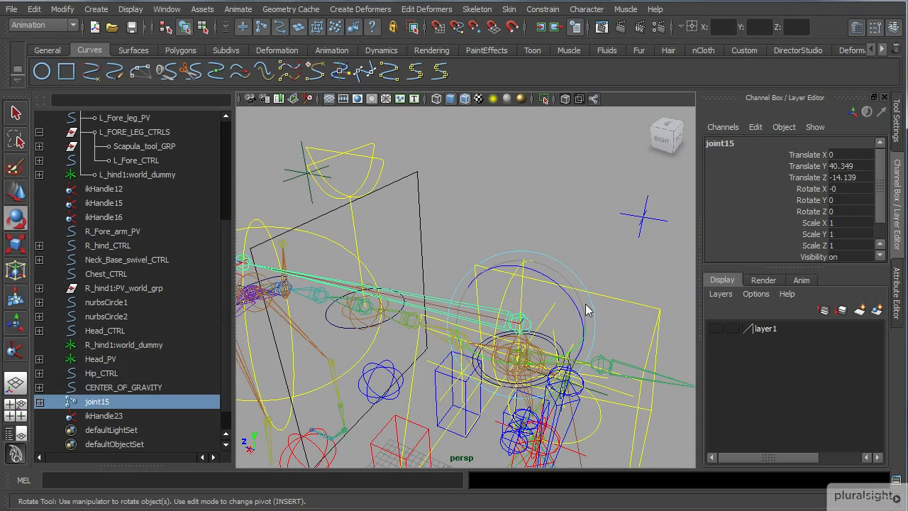
left_click(608, 302, "shift")
key("p")
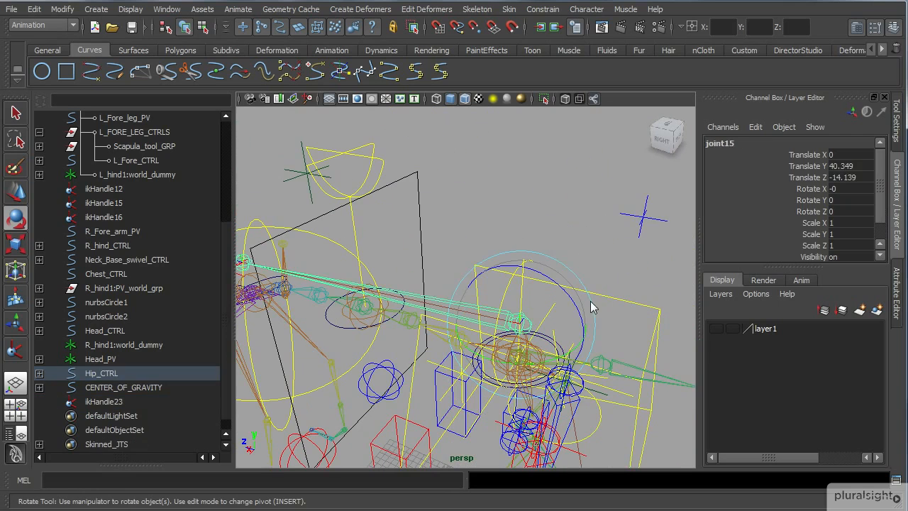
Rename the root joint of the long chain above the spine as AUTO_ORI_COM_JT
left_click(434, 292)
left_click(459, 301)
left_click_drag(459, 301, 571, 295, "alt")
double_click(742, 145)
type("AUTO_ORI")
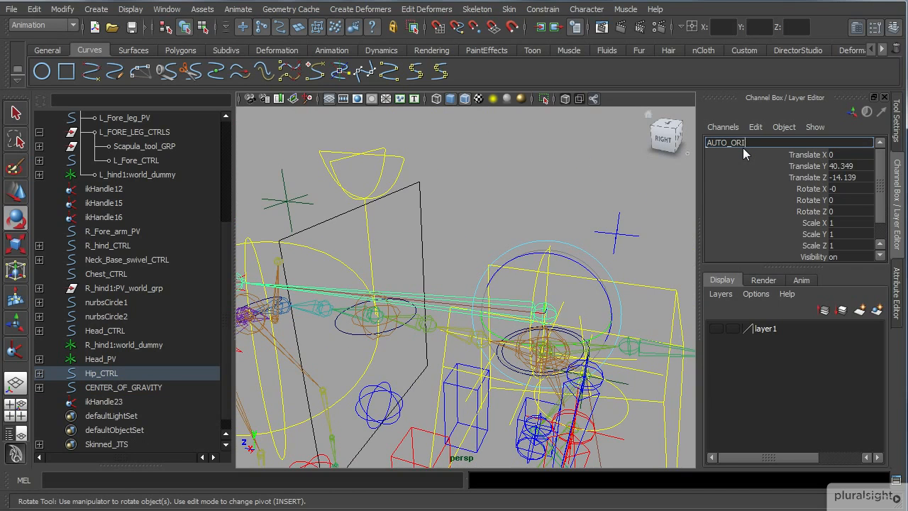
type("_COM_JT")
key("Return")
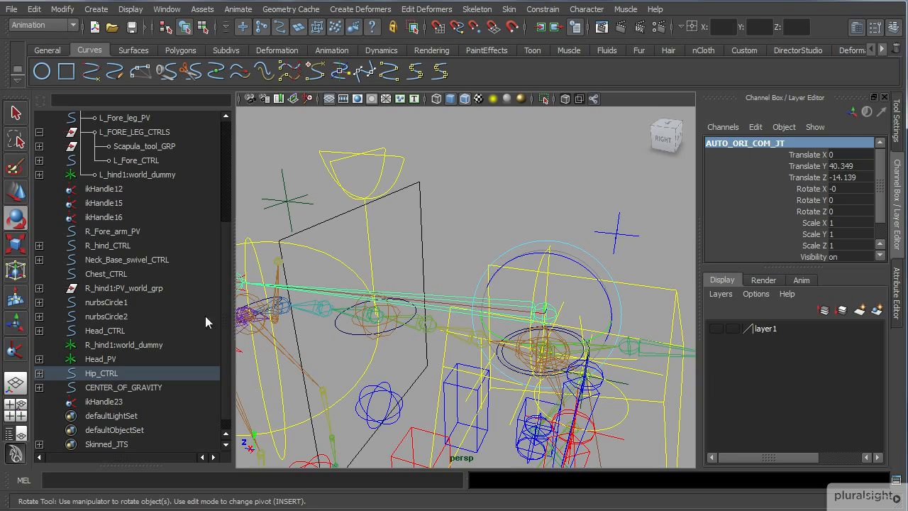
Rename the end joint of the AUTO_ORI_COM_JT chain, joint16, as auto_ori_JT_end
left_click(247, 323)
right_click_drag(247, 323, 497, 340, "alt")
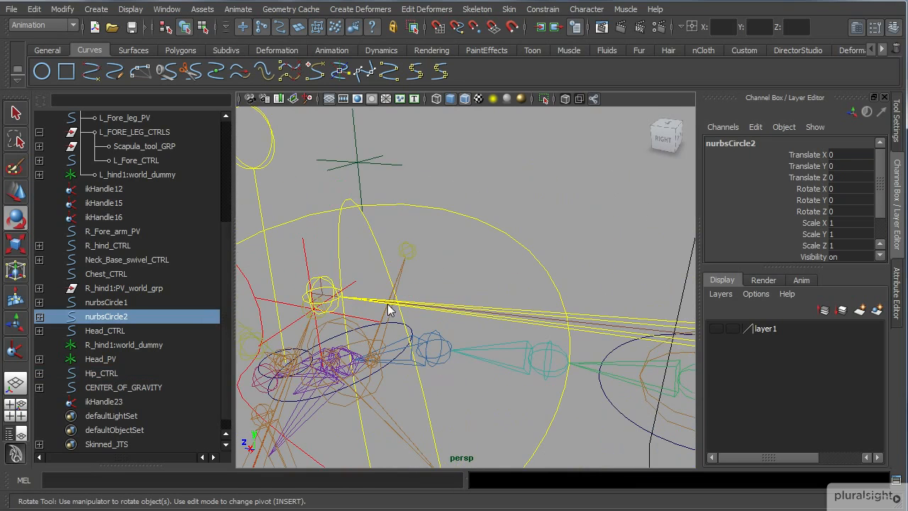
left_click(331, 289)
left_click(759, 144)
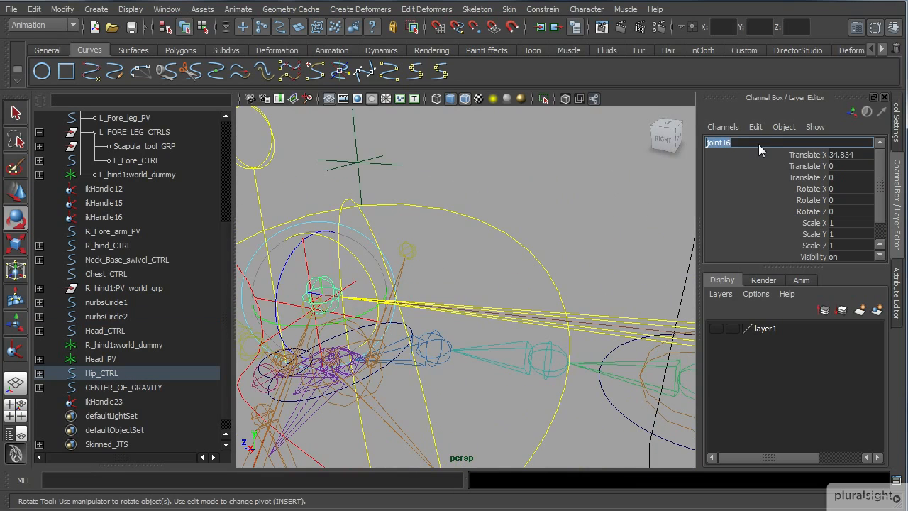
type("auto_")
type("ori_JT_end")
key("Return")
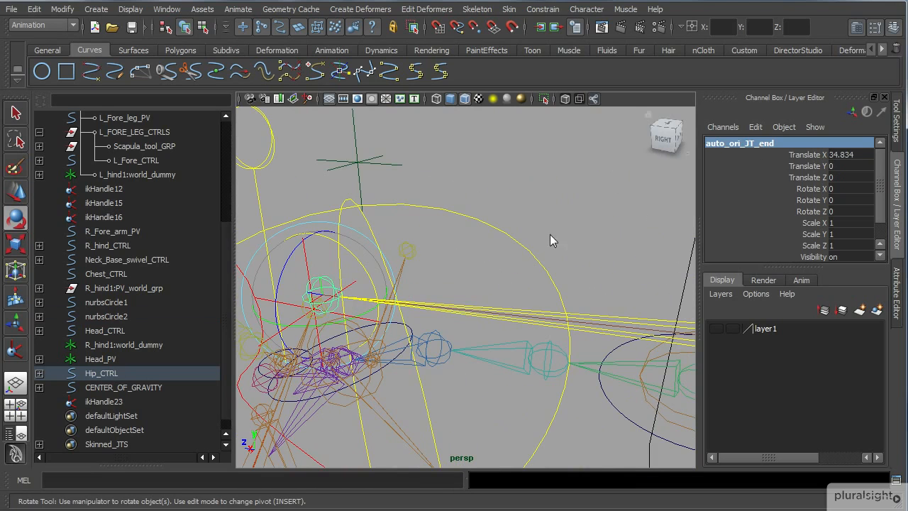
Select ikHandle23 at the shoulder end of the auto-orient joint chain
left_click_drag(396, 305, 414, 307, "alt")
middle_click_drag(395, 313, 487, 308, "alt")
scroll(487, 307, "up", 3)
left_click_drag(484, 302, 477, 282, "alt")
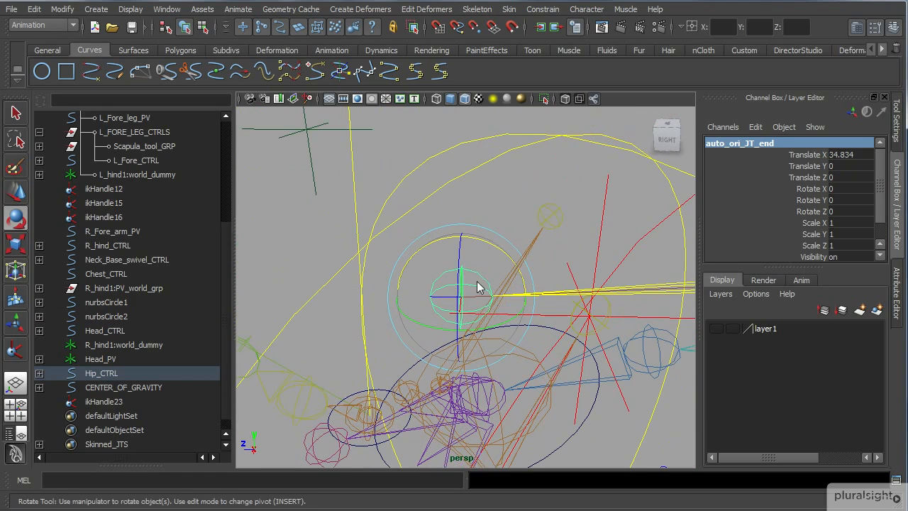
left_click_drag(485, 243, 485, 243)
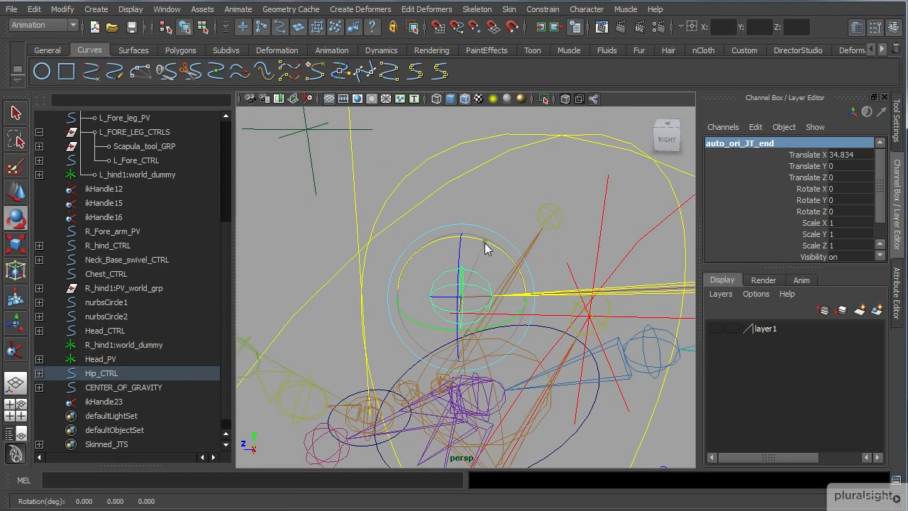
left_click(513, 189)
mouse_move(480, 286)
left_mouse_down("alt")
mouse_move(490, 293)
mouse_move(480, 298)
left_mouse_up("alt")
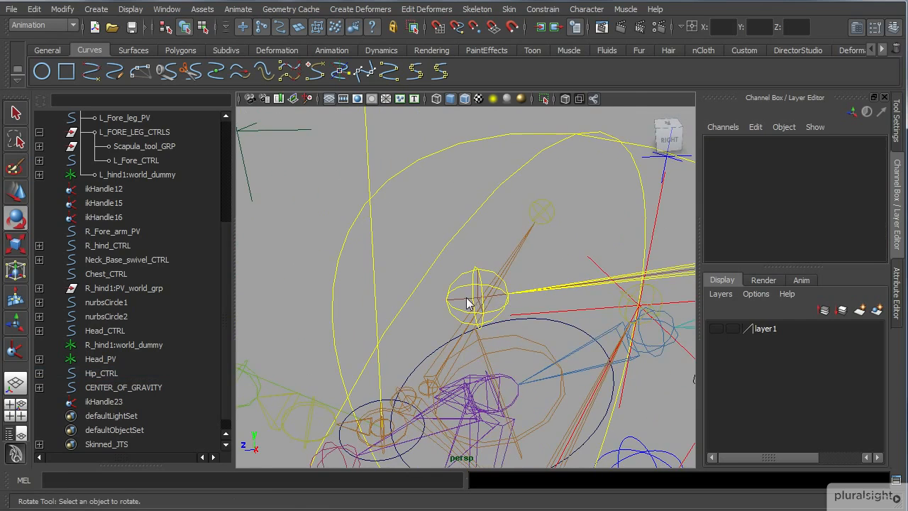
left_click(466, 298)
Expand sPinal_column_grp through SPine_CTRL_grp down to the children of Ctrl_3 in the scene hierarchy
scroll(456, 306, "down", 5)
scroll(452, 316, "up", 1)
left_click_drag(423, 345, 349, 275, "alt")
left_click_drag(230, 236, 224, 145)
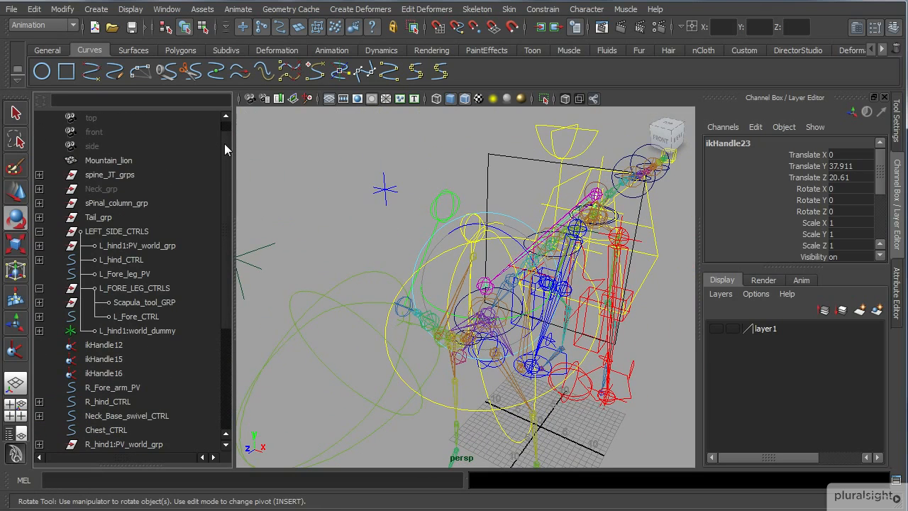
left_click(130, 202)
left_click(40, 203)
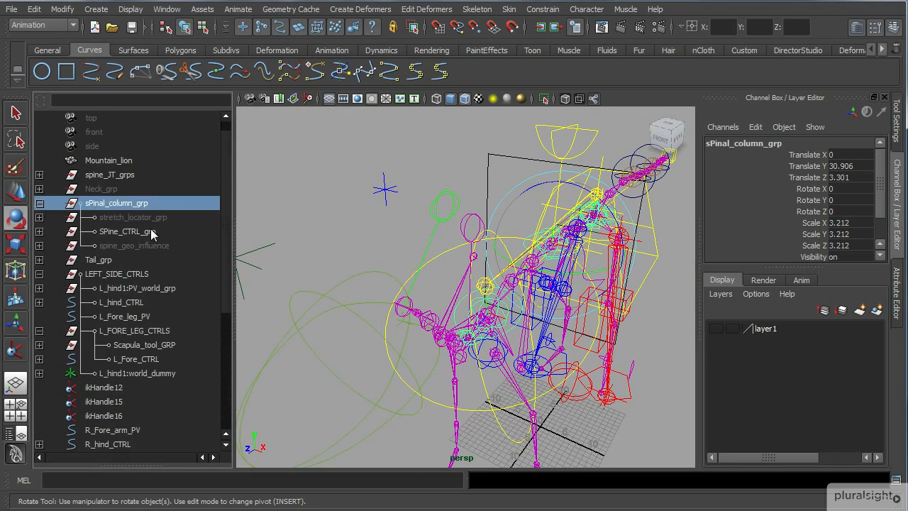
left_click(192, 233)
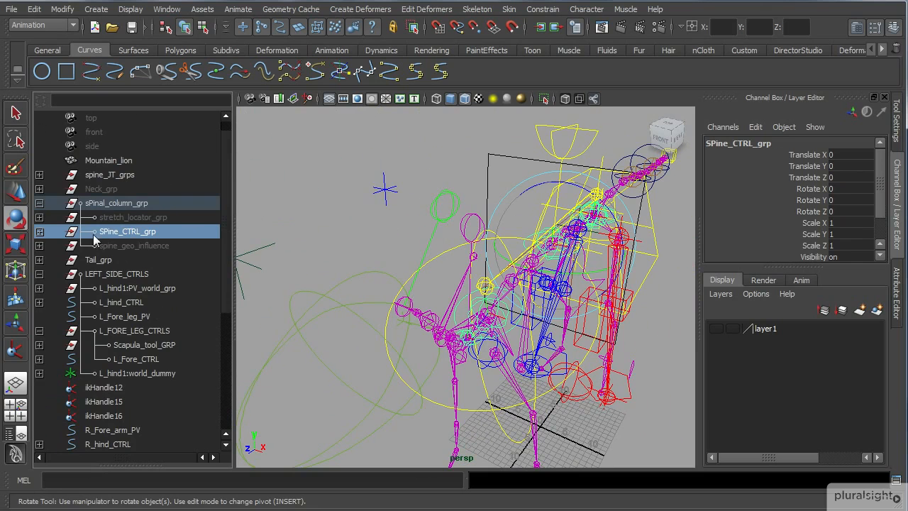
left_click(40, 232)
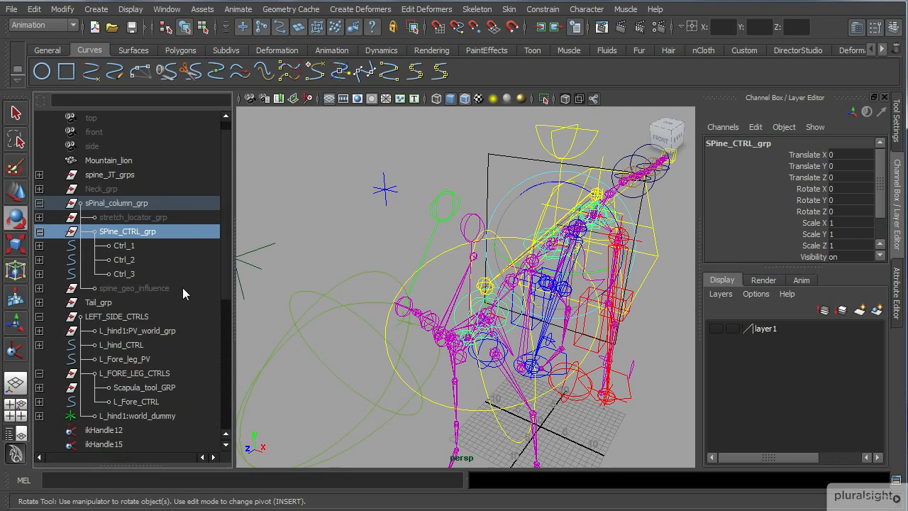
left_click(142, 275)
left_click(40, 274)
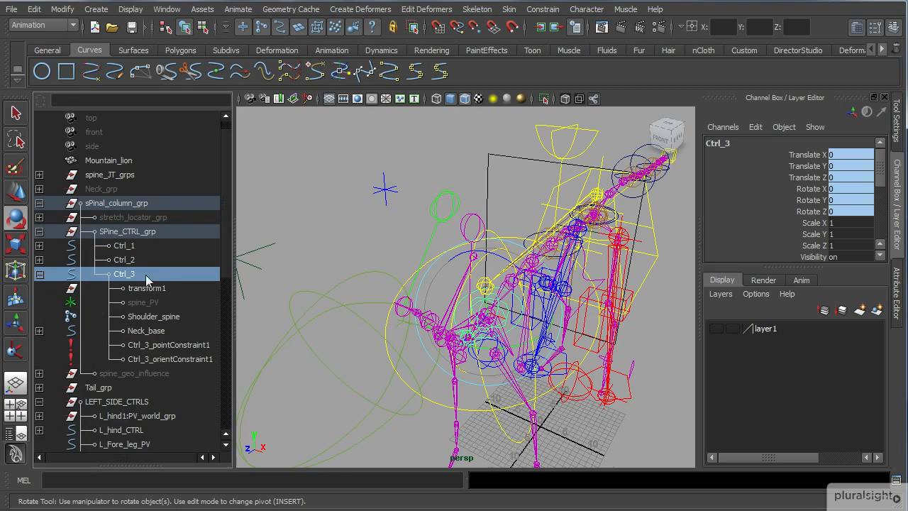
Delete the transform1 node from under Ctrl_3
left_click(156, 289)
left_click(164, 303)
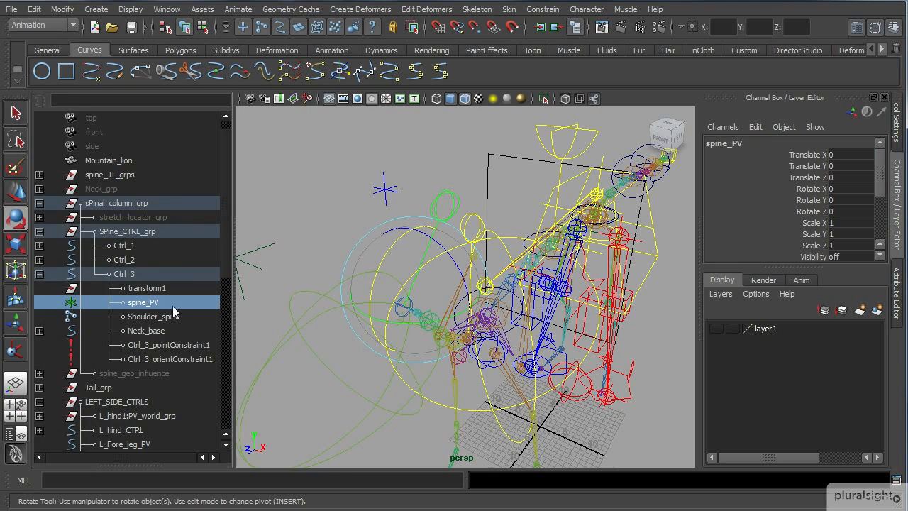
left_click(164, 289)
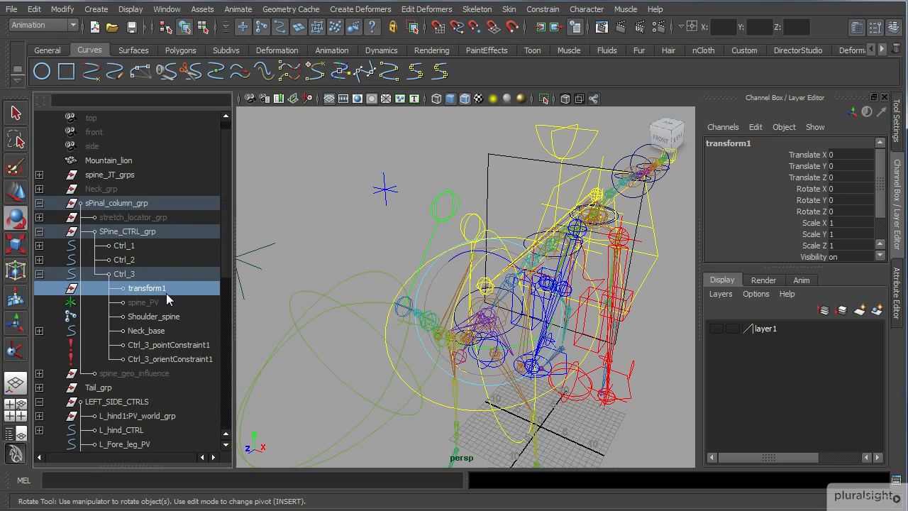
key("Delete")
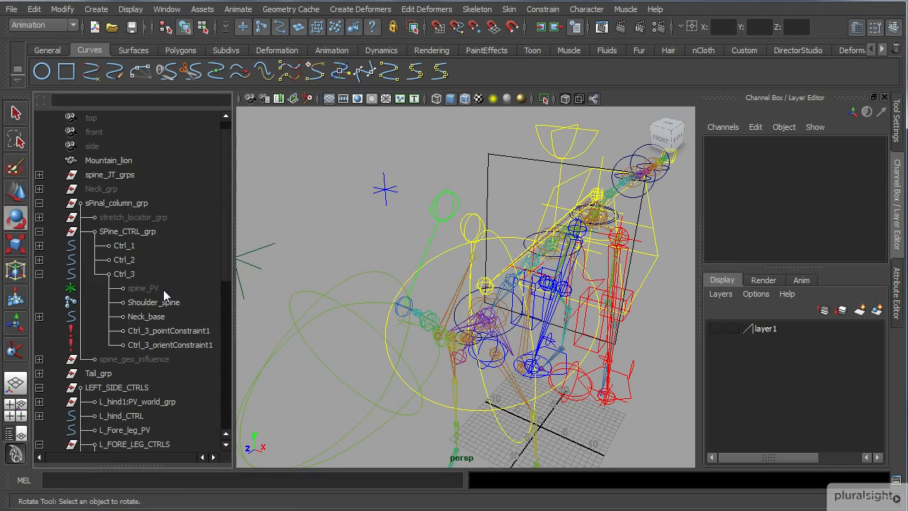
Apply a pole vector constraint from the spine_PV locator to ikHandle23
left_click(161, 289)
mouse_move(440, 333)
left_mouse_down("alt")
mouse_move(521, 347)
mouse_move(471, 325)
mouse_move(446, 337)
left_mouse_up("alt")
scroll(498, 337, "up", 5)
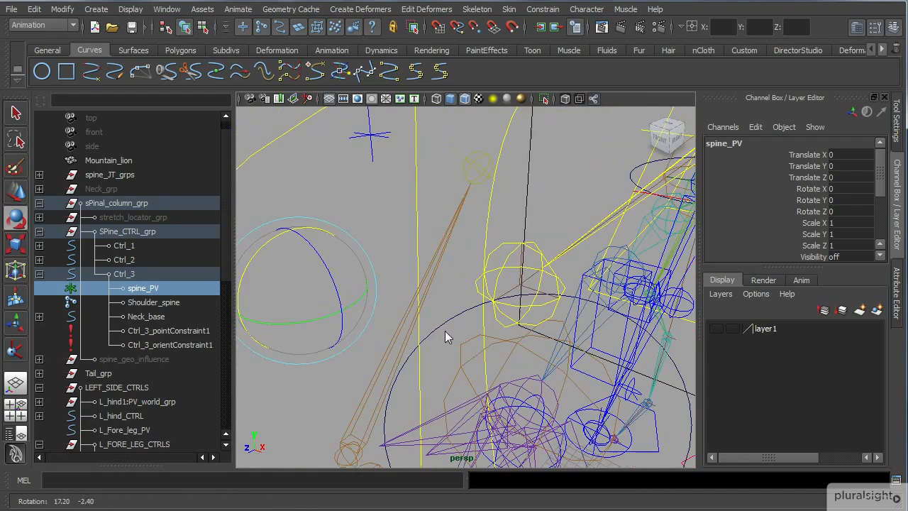
left_click(518, 274)
scroll(496, 308, "down", 2)
scroll(495, 313, "down", 2)
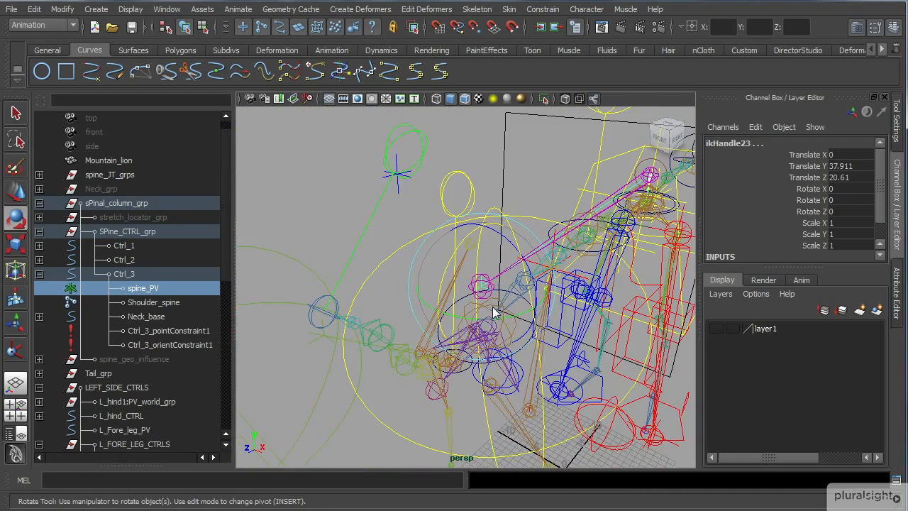
left_click(549, 11)
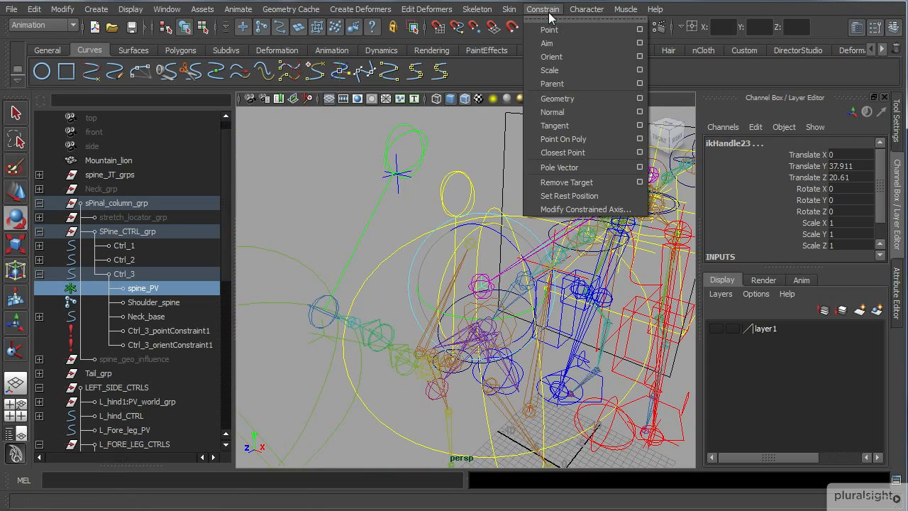
left_click(559, 168)
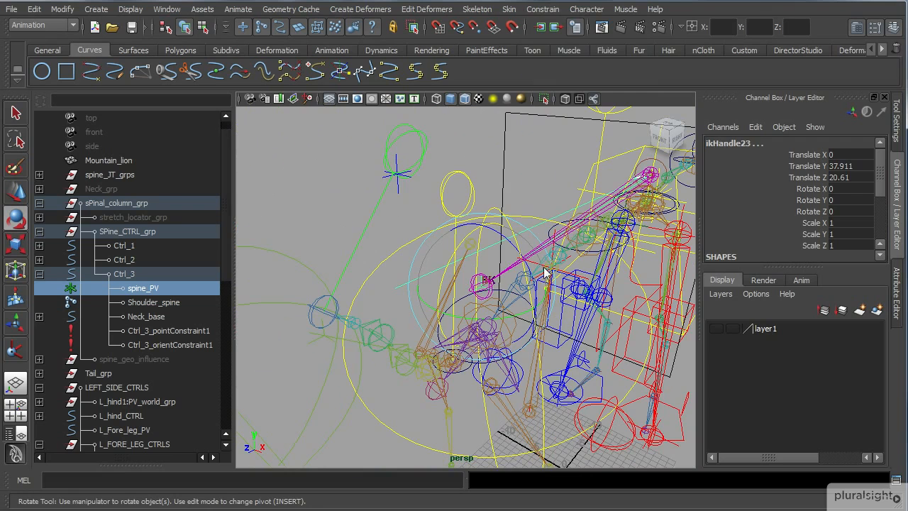
Parent ikHandle23 and spine_PV under Chest_CTRL
scroll(511, 284, "up", 5)
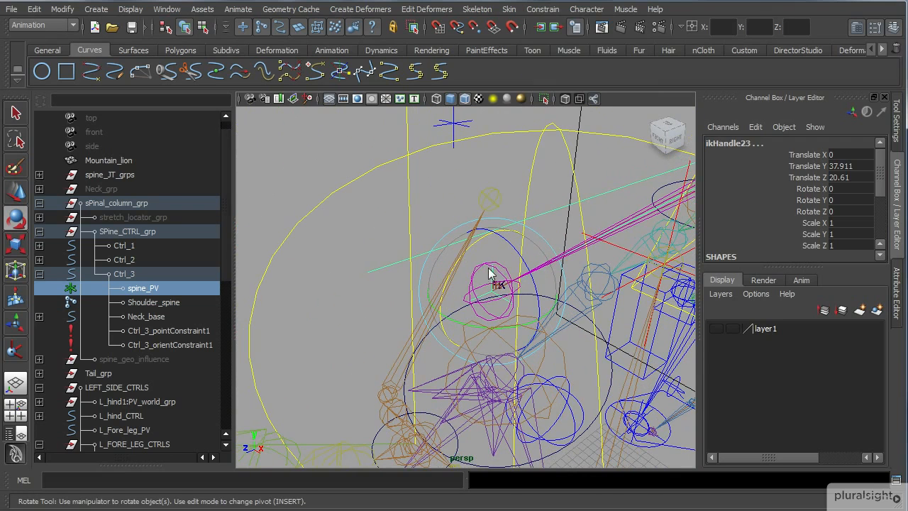
left_click(479, 144)
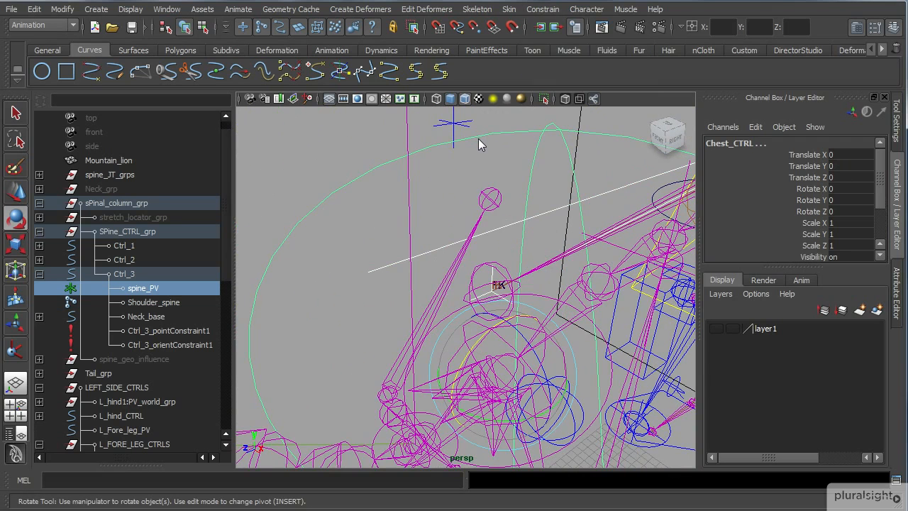
key("ctrl+z")
key("ctrl+z")
left_click(517, 274)
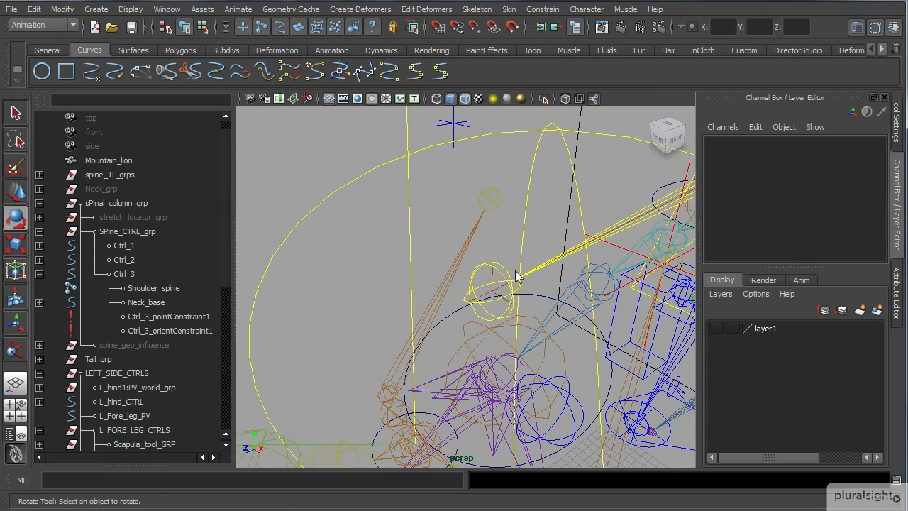
Try a slight free rotation of auto_ori_JT_end, about 0.5 degrees around X and 0.1 degrees around Y
left_click(498, 284)
left_click_drag(499, 284, 553, 277, "alt")
left_click(397, 284)
left_click(404, 284)
left_click(553, 277)
left_click(866, 189)
left_click_drag(382, 295, 357, 282, "alt")
left_click(358, 282)
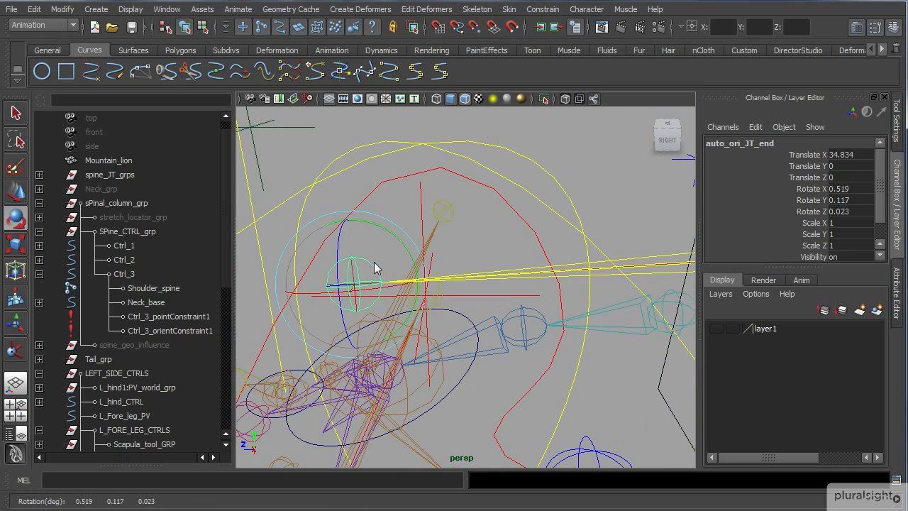
Set the Twist of ikHandle23 to -69.809
scroll(376, 268, "up", 4)
left_click(194, 288)
key("f")
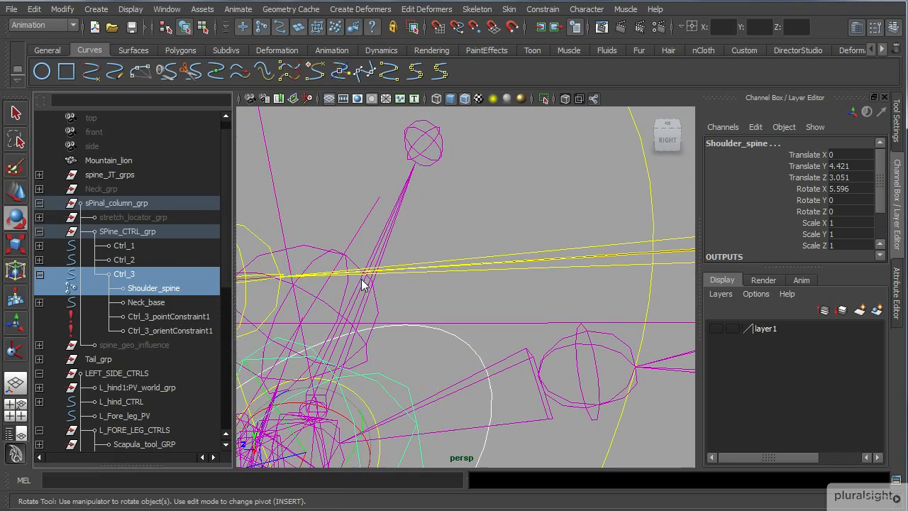
left_click_drag(355, 280, 445, 244, "alt")
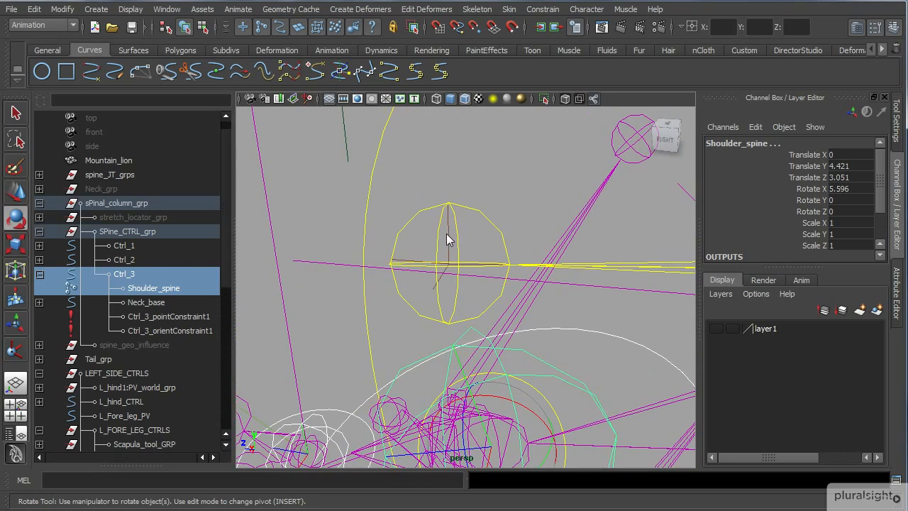
left_click(450, 240)
scroll(458, 251, "down", 5)
left_click_drag(881, 167, 882, 216)
left_click(861, 205)
key("shift+Tab")
type("-69.809")
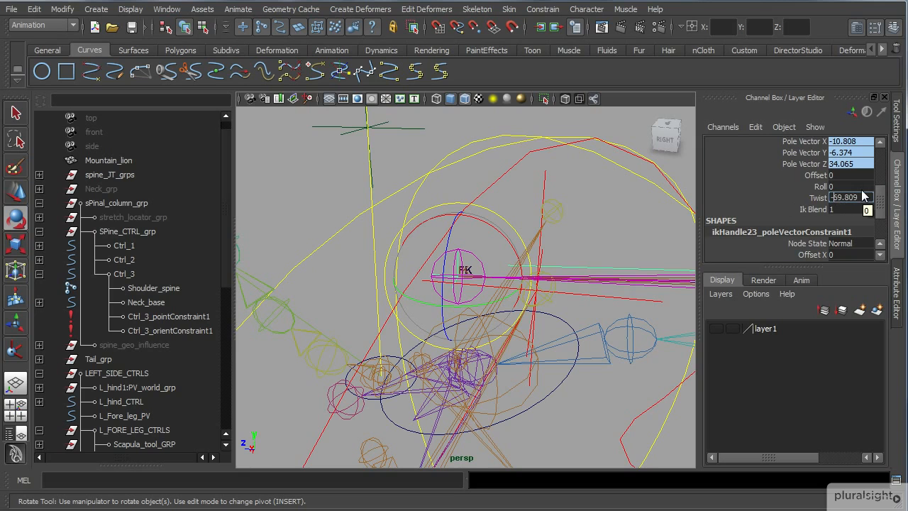
key("Return")
Select AUTO_ORI_COM_JT and check its rotation values and alignment along the spine
left_click_drag(692, 281, 558, 305, "alt")
left_click(545, 281)
middle_click_drag(555, 303, 495, 316, "alt")
left_click_drag(480, 314, 503, 309, "alt")
middle_click_drag(504, 309, 473, 316, "alt")
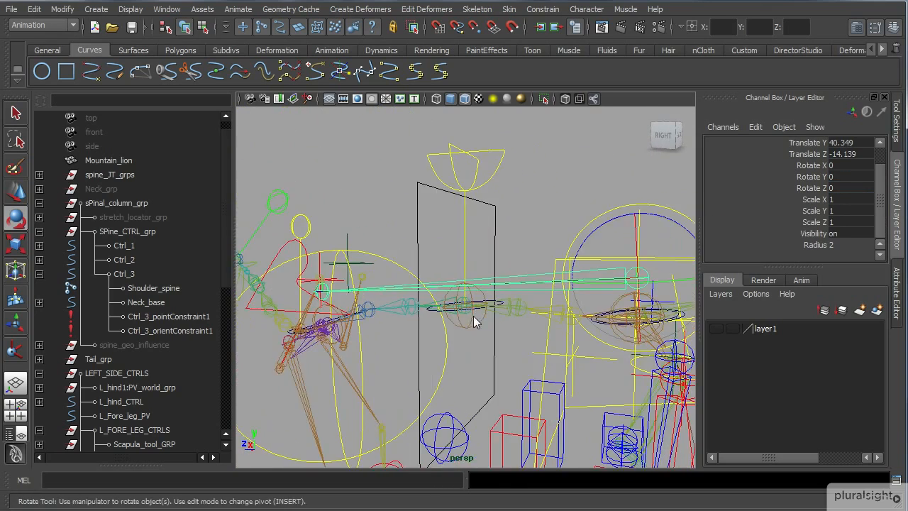
left_click_drag(473, 321, 471, 340, "alt")
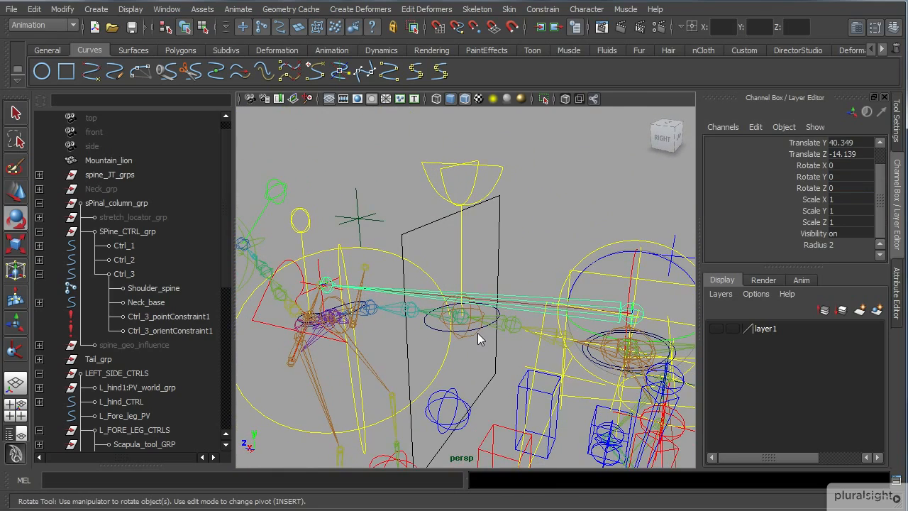
Orient-constrain COM_CTRL_GRP, the parent group of COM_CTRL under CENTER_OF_GRAVITY, to AUTO_ORI_COM_JT
left_click_drag(471, 350, 497, 334, "alt")
scroll(506, 354, "up", 3)
left_click(523, 323)
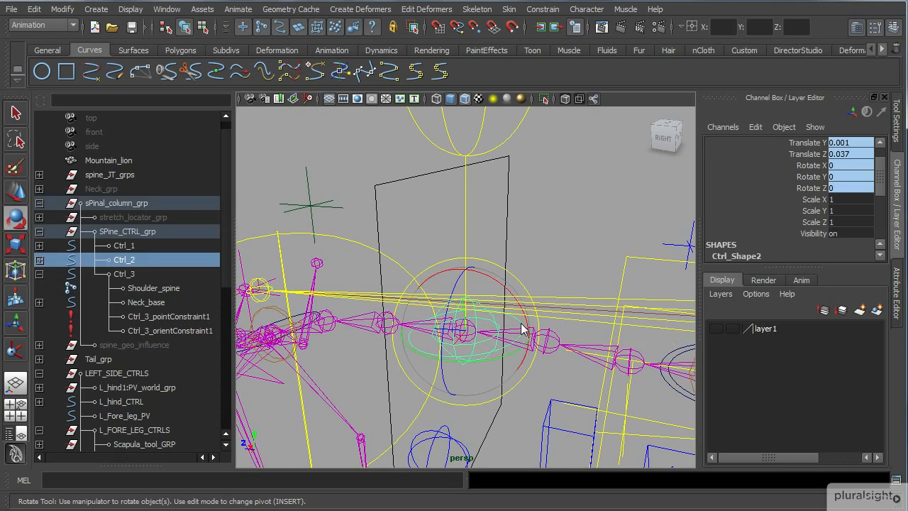
left_click(467, 230)
left_click(466, 238)
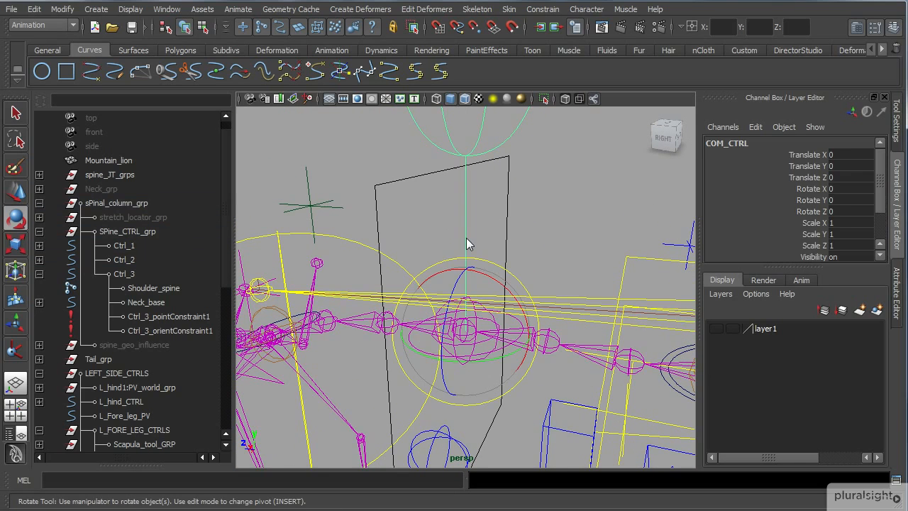
key("Up")
left_click_drag(225, 235, 232, 380)
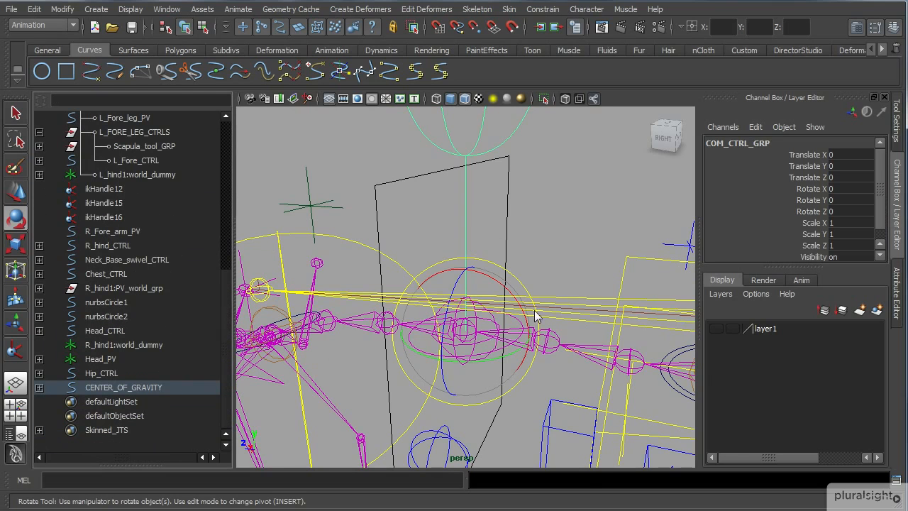
left_click(565, 297)
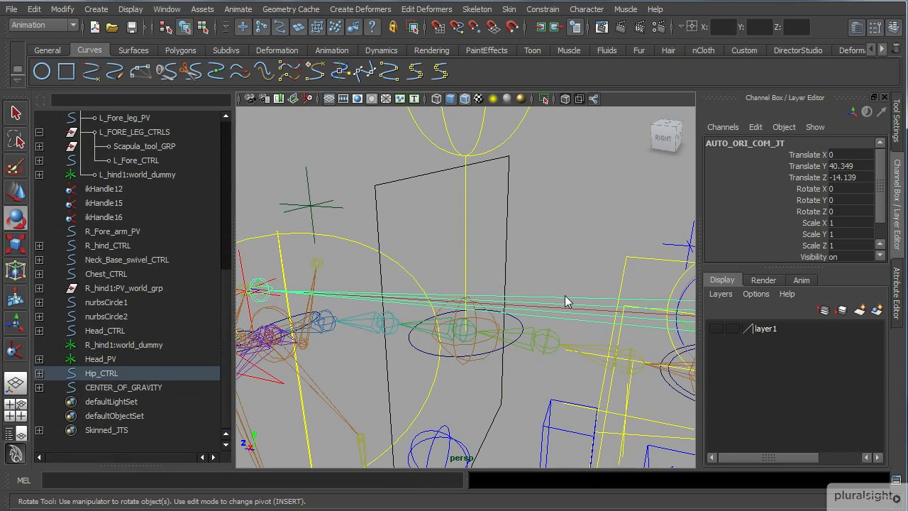
left_click(39, 387)
left_click(162, 403)
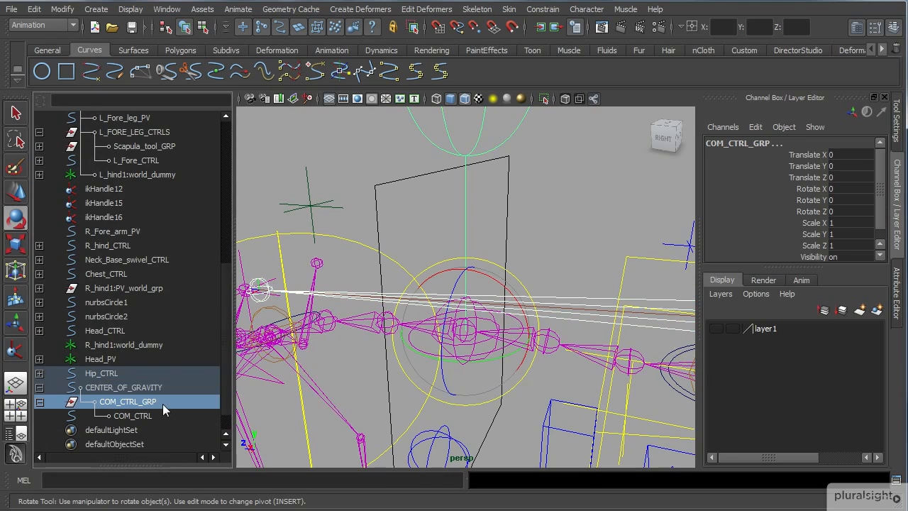
left_click(543, 9)
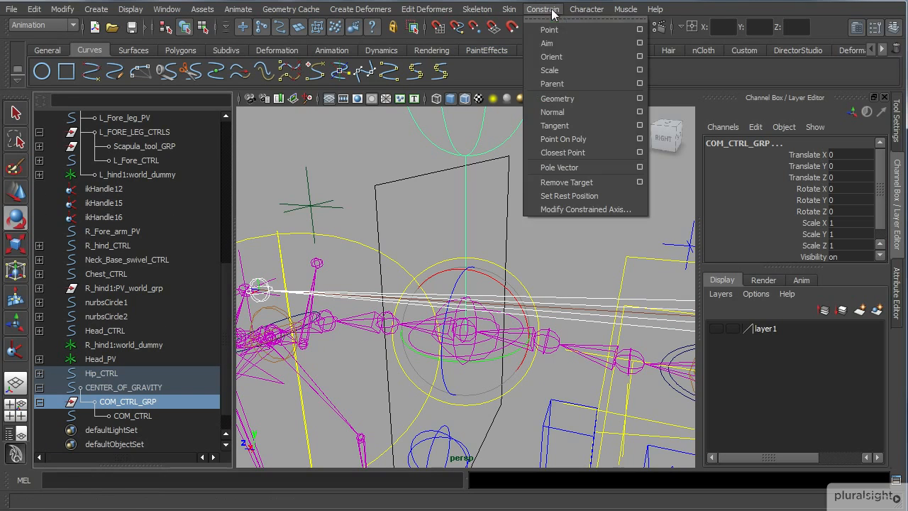
left_click(550, 56)
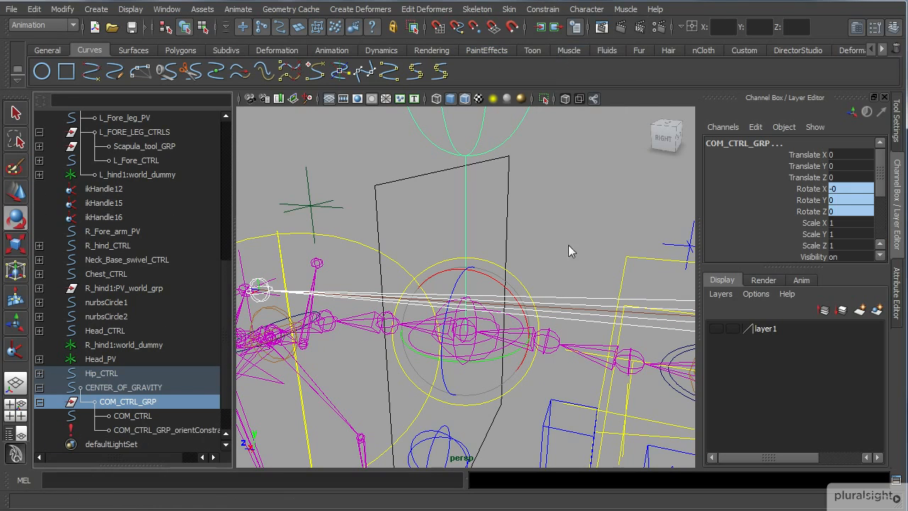
Maximize the perspective view and raise Hip_CTRL about 8.6 units in Y to test the orient constraint
scroll(572, 256, "down", 3)
left_click_drag(492, 280, 518, 275, "alt")
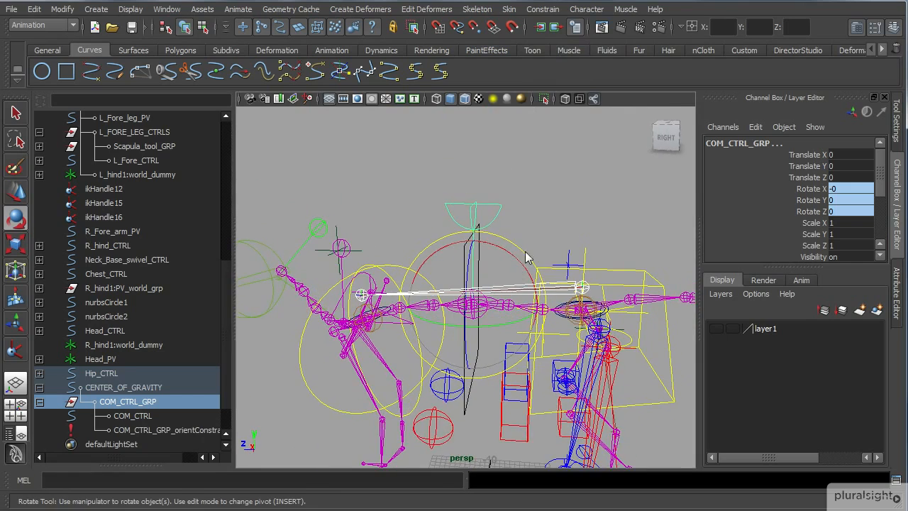
key("space")
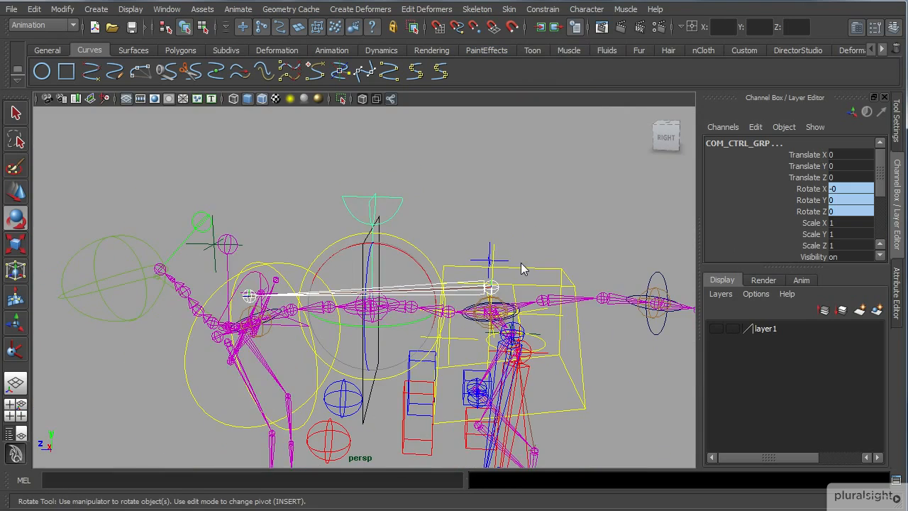
left_click(521, 269)
left_click(524, 276)
key("w")
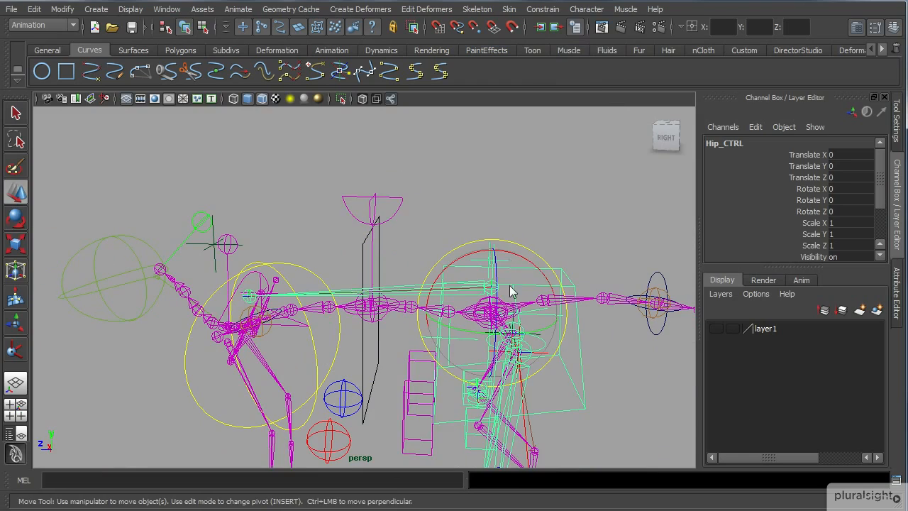
left_click_drag(492, 271, 625, 318)
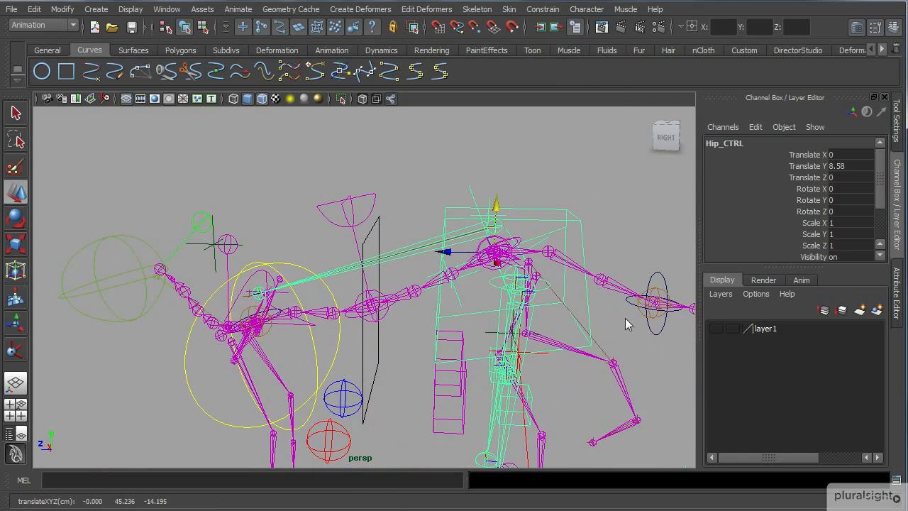
Make layer1 visible and move Hip_CTRL down and up, leaving it at about 3.95 in Translate Y
left_click(715, 328)
left_click_drag(486, 211, 454, 387)
left_click_drag(457, 348, 487, 377)
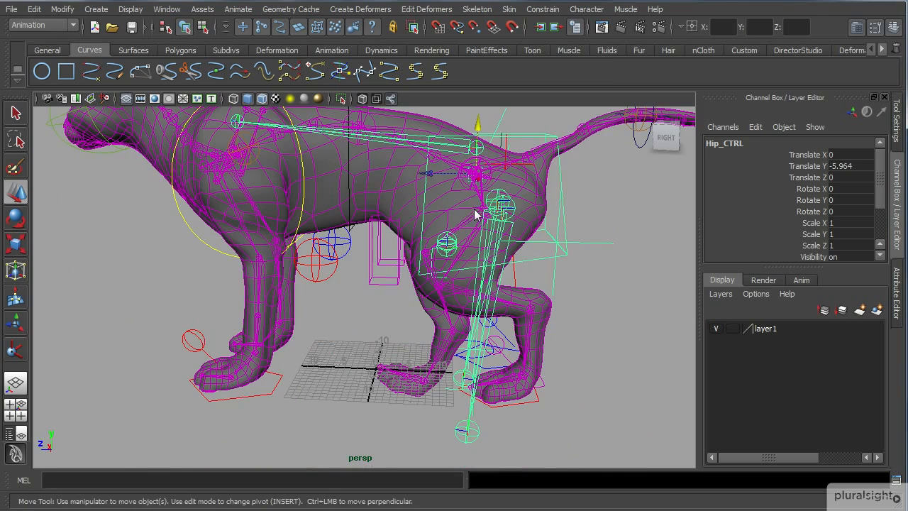
left_click_drag(477, 146, 533, 258)
middle_click_drag(532, 257, 519, 365, "alt")
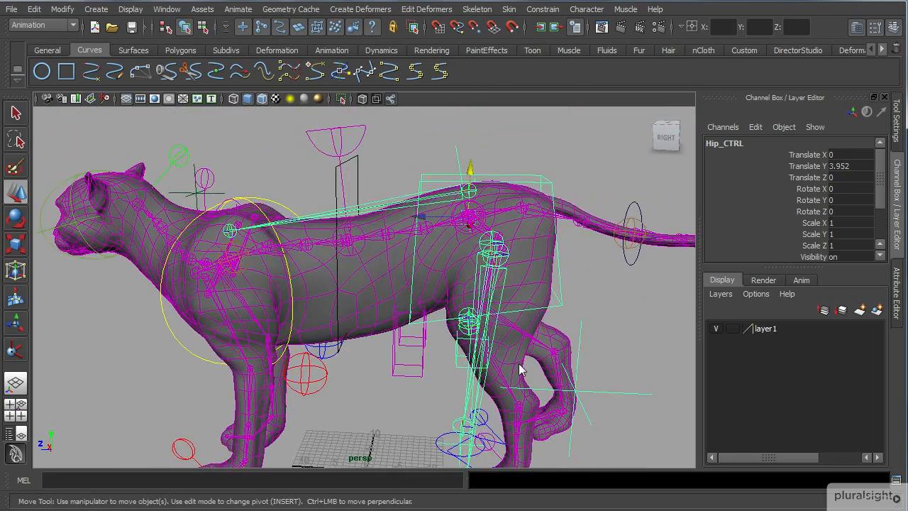
Rotate COM_CTRL about -32.7 degrees around X to test the spine bend, and reset its Rotate X to 0
left_click(366, 128)
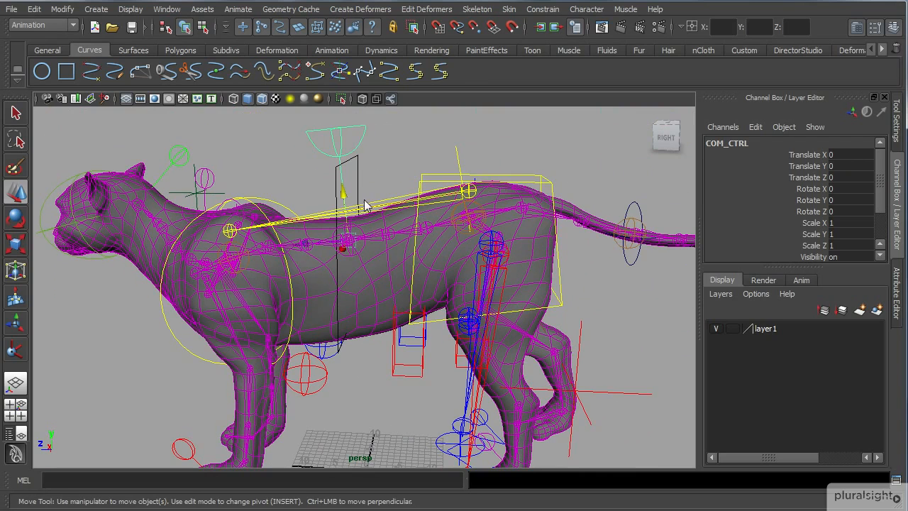
key("e")
left_click_drag(379, 186, 398, 234)
left_click(850, 189)
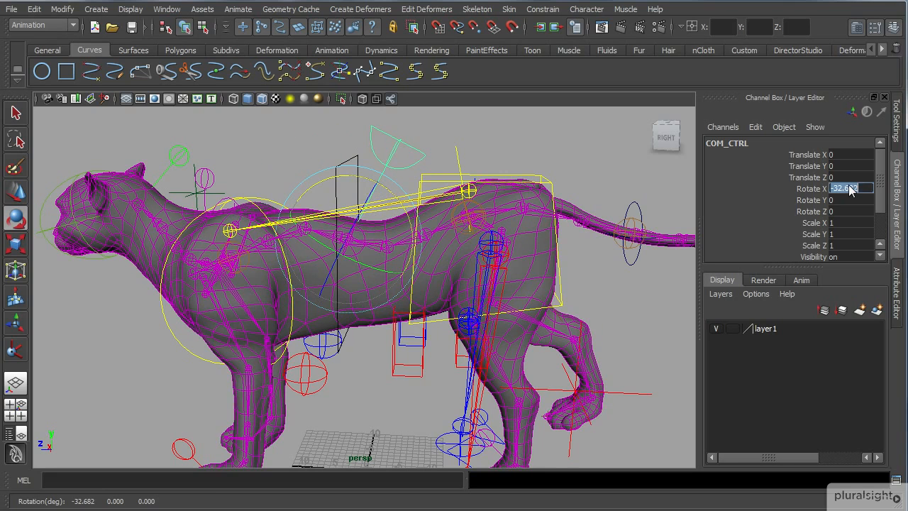
key("Return")
Reset the Translate Y of Hip_CTRL to 0
scroll(555, 245, "down", 3)
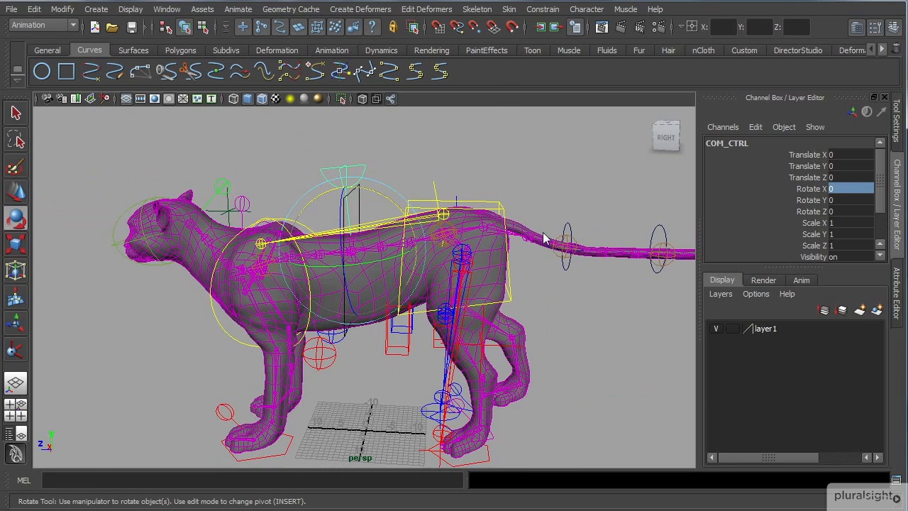
left_click(505, 209)
left_click(501, 209)
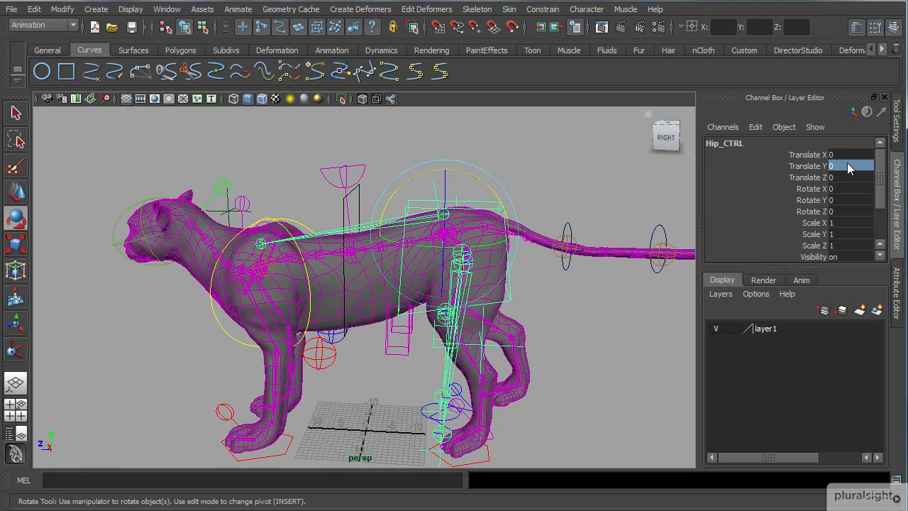
key("Return")
Test moving Chest_CTRL vertically, check the spine from another angle, and undo the move
left_click(297, 227)
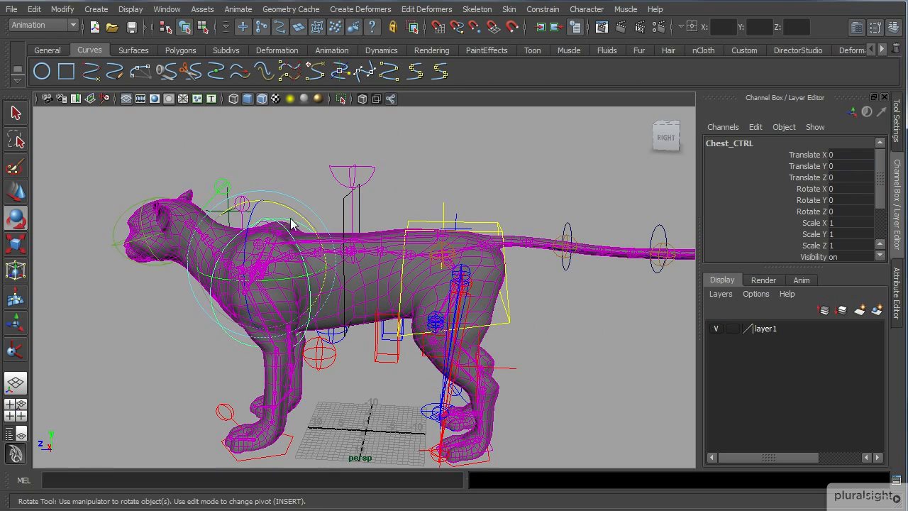
key("w")
left_click_drag(263, 212, 281, 153)
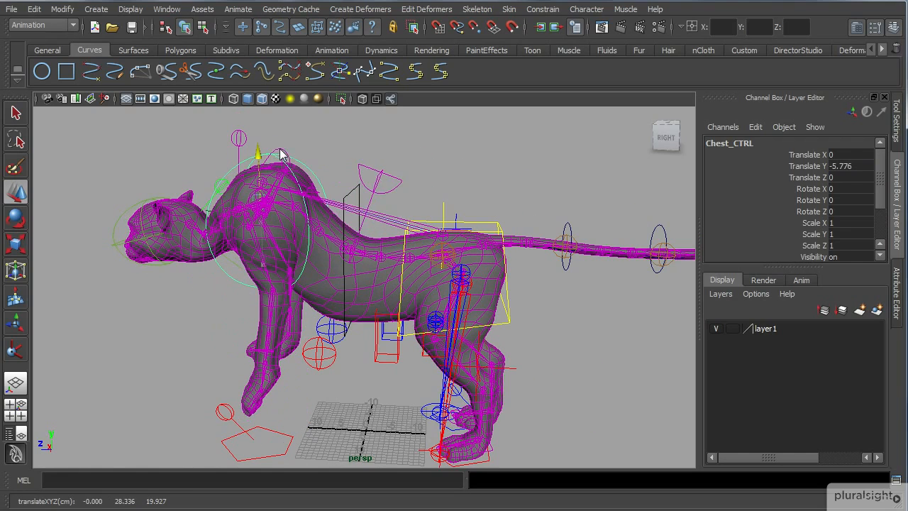
left_click(350, 201)
left_click_drag(355, 219, 298, 264)
key("ctrl+z")
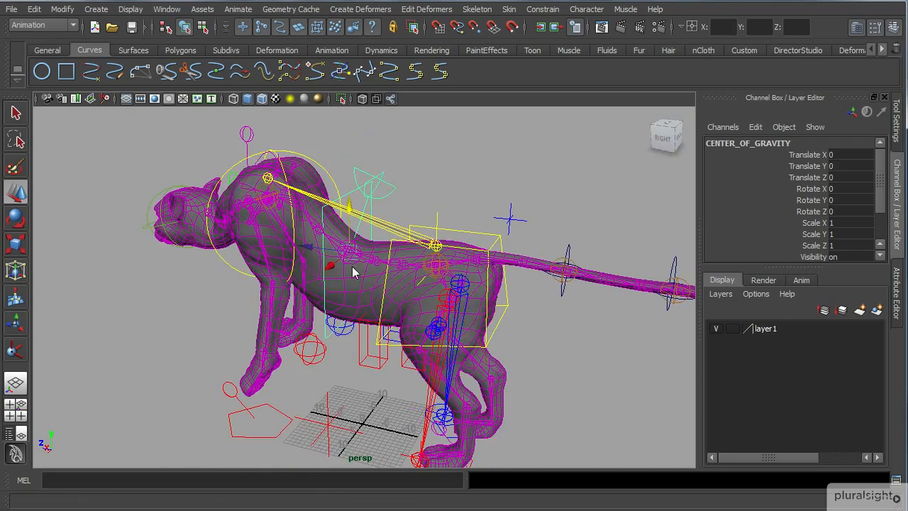
left_click(328, 266)
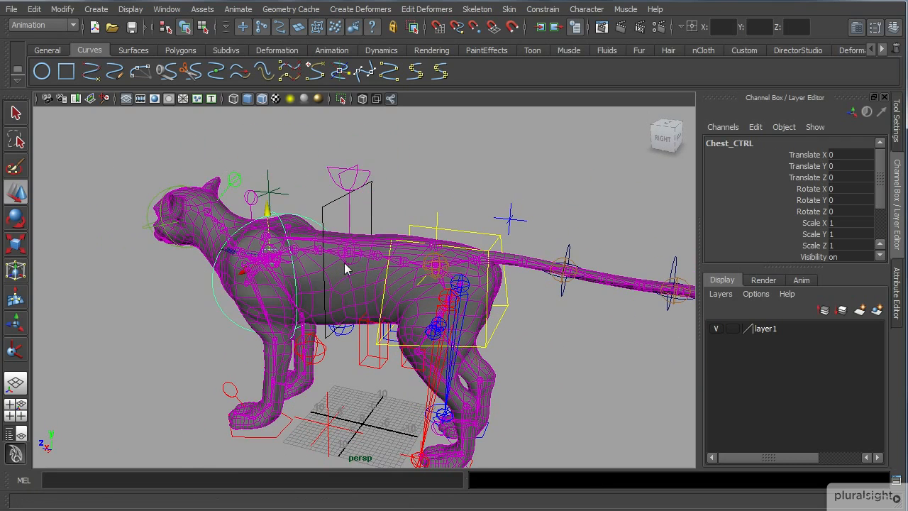
Raise COM_CTRL about 10.7 units in Y to test arching the back
left_click(355, 226)
left_click(352, 204)
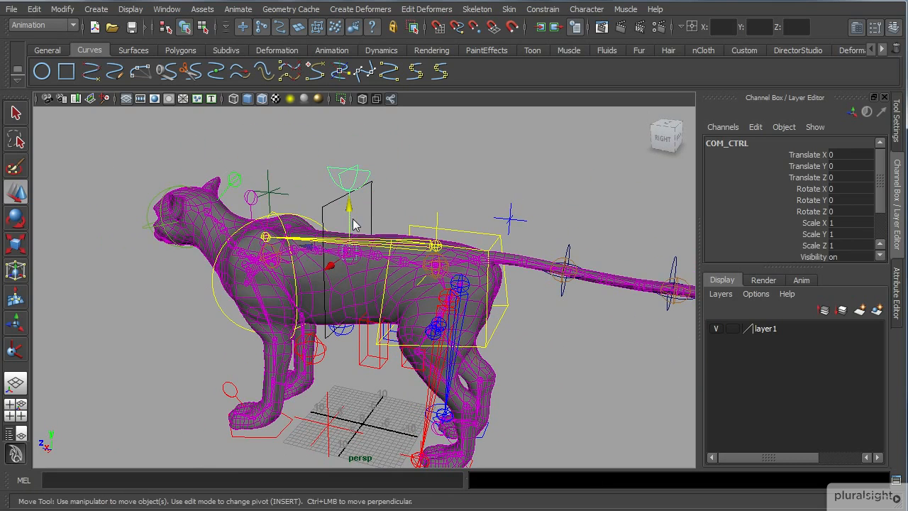
left_click_drag(353, 208, 355, 151)
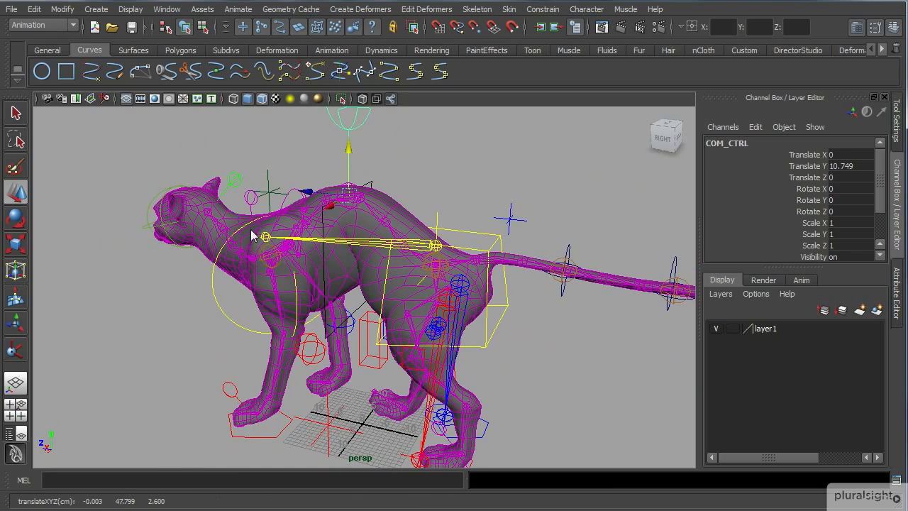
Raise Chest_CTRL, and move Head_CTRL up about 28 units in Y
left_click(217, 269)
left_click_drag(267, 220, 279, 119)
left_click_drag(312, 306, 509, 355, "alt")
left_click(518, 325)
left_click_drag(475, 305, 472, 158)
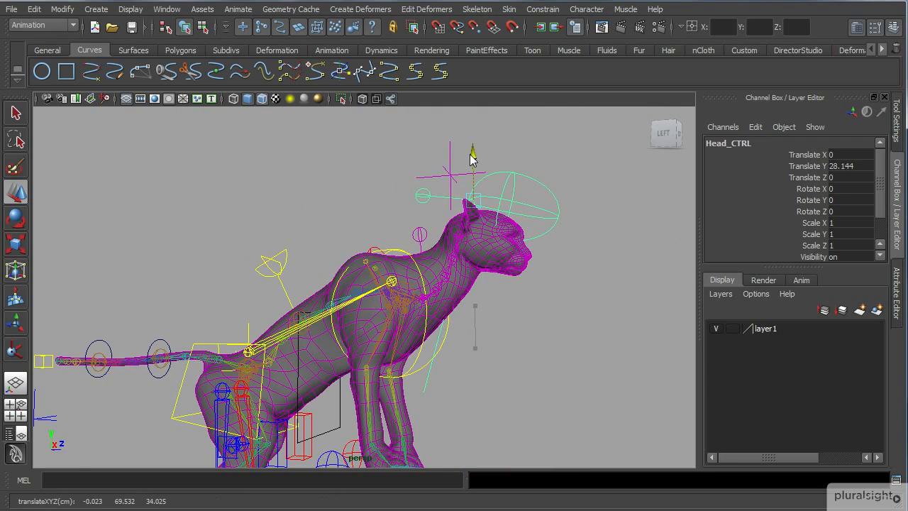
Undo the test moves of Head_CTRL, Chest_CTRL and COM_CTRL after viewing the pose from several sides
left_click_drag(477, 384, 295, 426, "alt")
scroll(296, 425, "up", 3)
middle_click_drag(362, 431, 365, 369, "alt")
left_click_drag(366, 356, 477, 347, "alt")
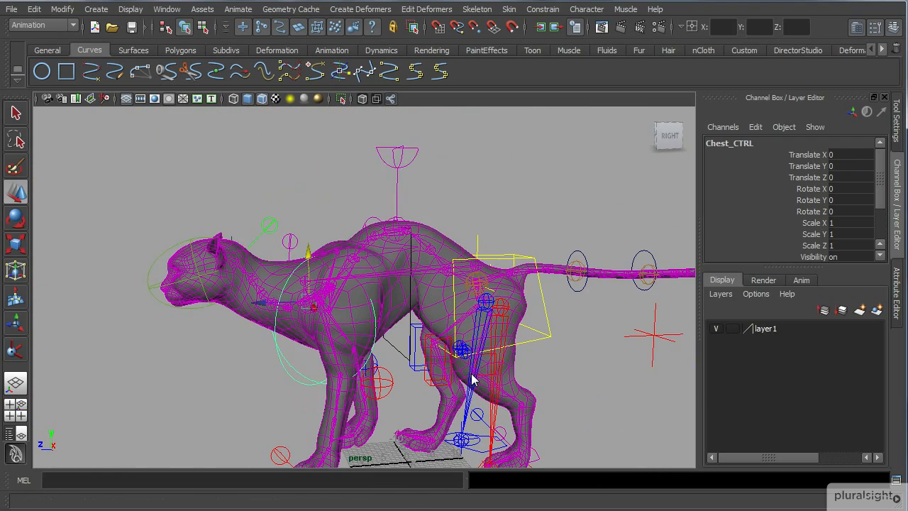
key("ctrl+z")
key("ctrl+z")
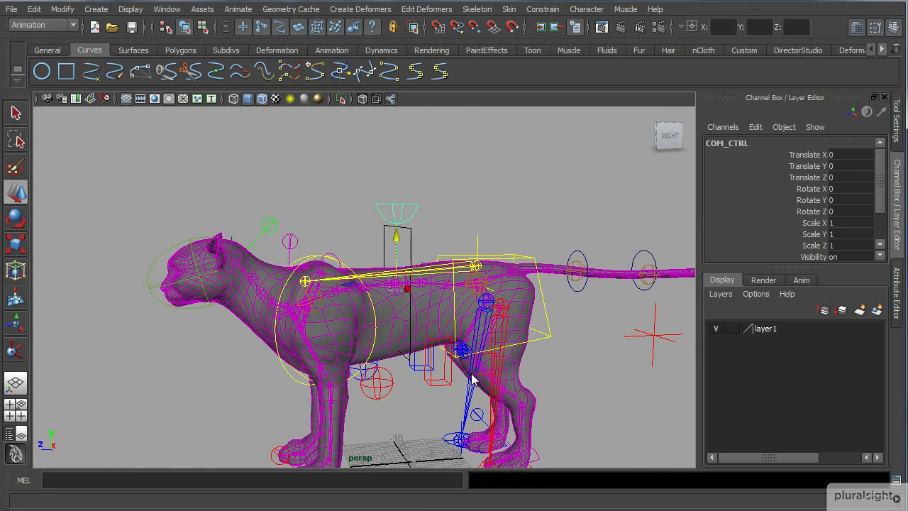
Hide the auto-orient joint AUTO_ORI_COM_JT above the spine by setting its Visibility to 0
left_click_drag(424, 284, 427, 258, "alt")
left_click(418, 246)
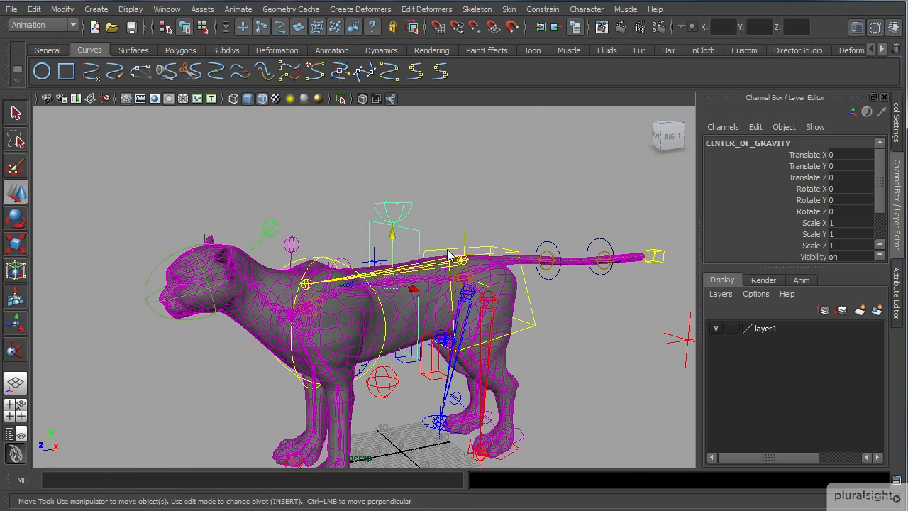
scroll(475, 312, "up", 5)
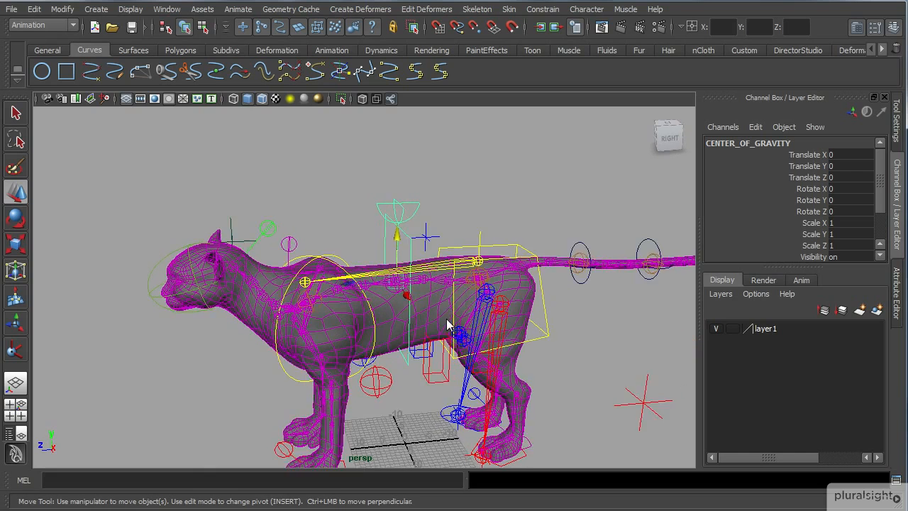
left_click(494, 263)
left_click_drag(878, 211, 881, 233)
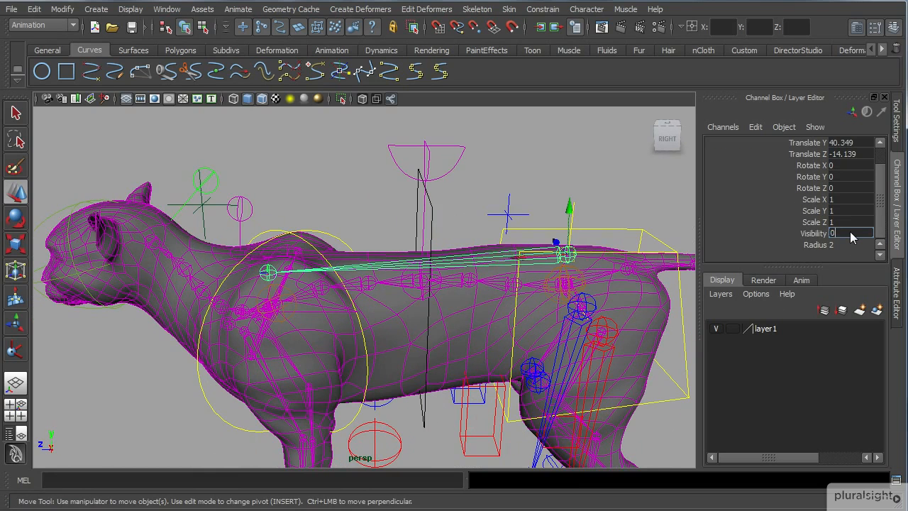
key("Return")
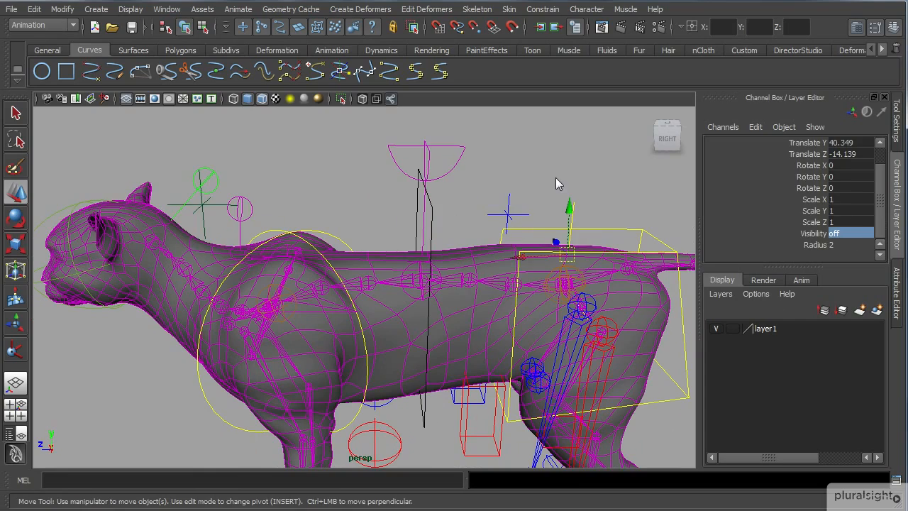
Parent Hip_CTRL under the CENTER_OF_GRAVITY control
left_click(537, 216)
key("a")
left_click_drag(537, 217, 496, 267, "alt")
right_click_drag(435, 242, 531, 254, "alt")
left_click(499, 219)
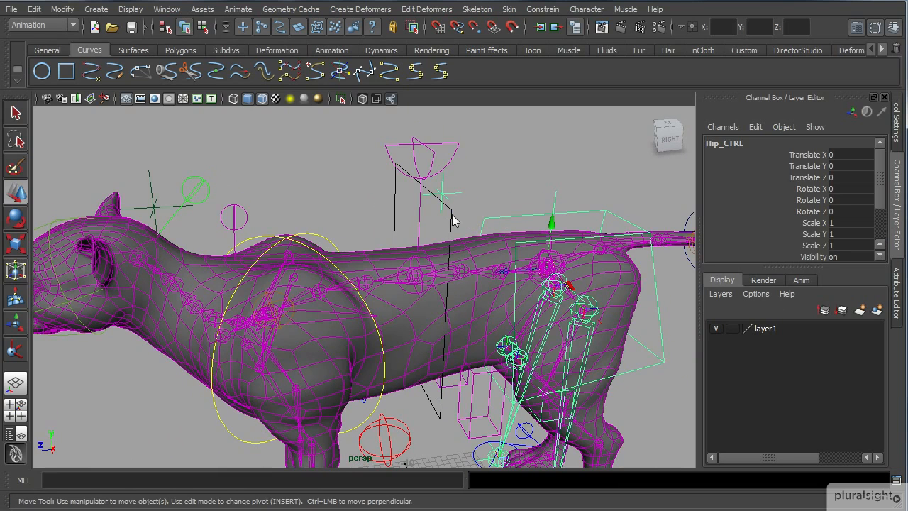
left_click(452, 217)
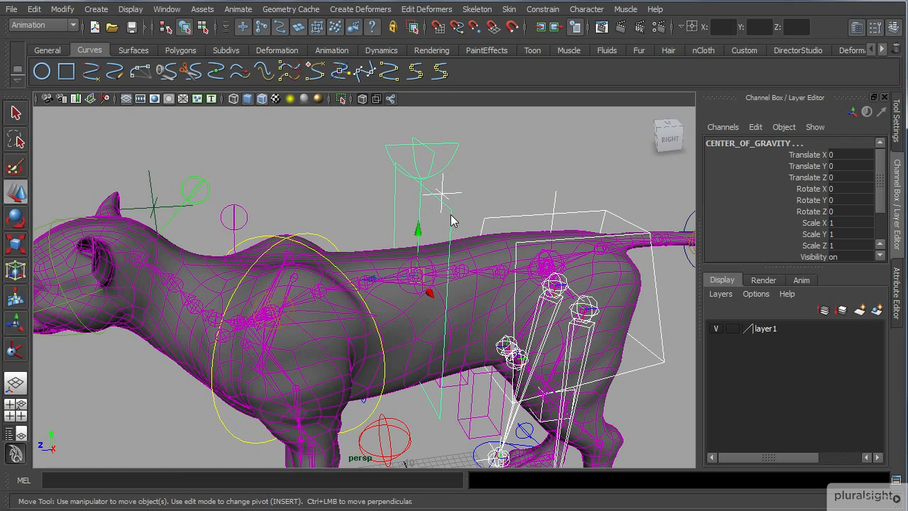
key("Down")
Parent Chest_CTRL under the CENTER_OF_GRAVITY control and clear the selection
left_click(331, 244)
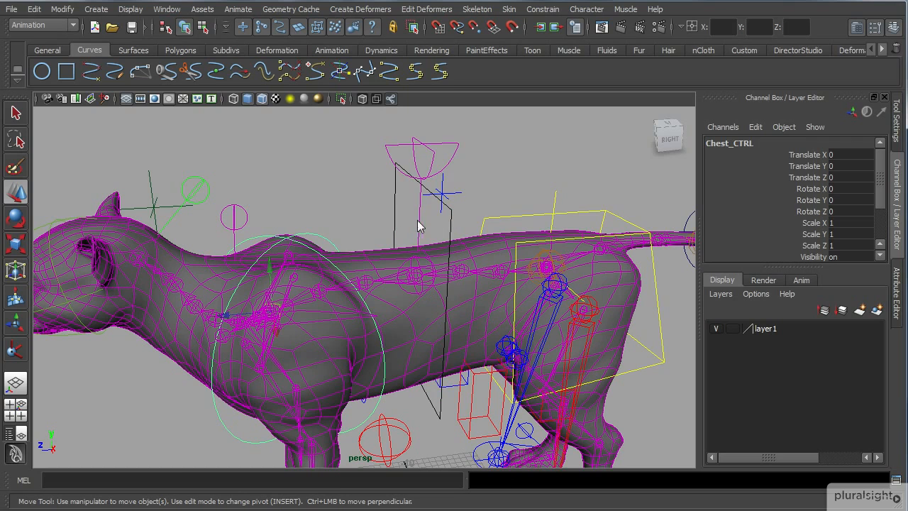
left_click(451, 226)
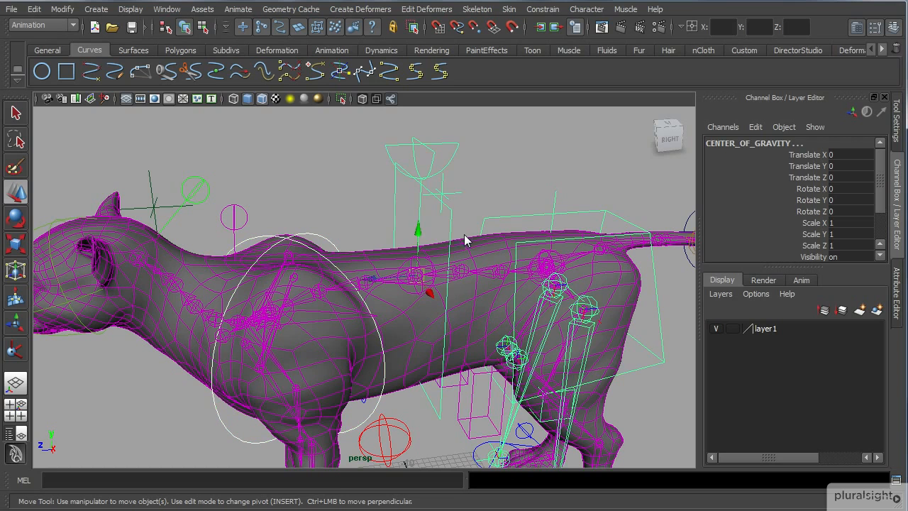
left_click(321, 197)
Select CENTER_OF_GRAVITY to test its attached hip and chest controls, and undo the last change
scroll(341, 234, "down", 5)
left_click_drag(357, 298, 405, 365, "alt")
left_click(380, 250)
key("ctrl+z")
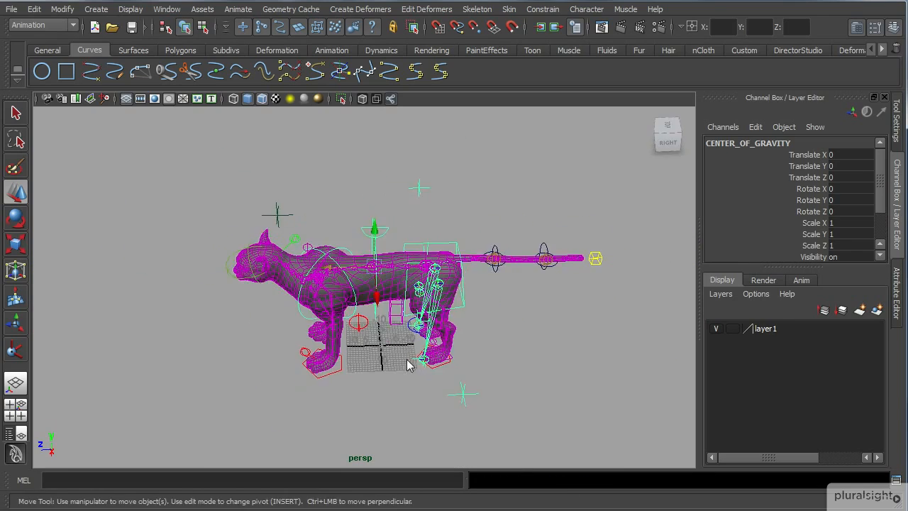
Select Hip_CTRL, show the widened Outliner beside the perspective view, and expand Hip_CTRL to list its children
scroll(397, 340, "up", 8)
scroll(389, 327, "down", 5)
left_click_drag(386, 329, 390, 300, "alt")
middle_click_drag(390, 300, 395, 303, "alt")
left_click_drag(395, 304, 341, 314, "alt")
middle_click_drag(341, 314, 327, 334, "alt")
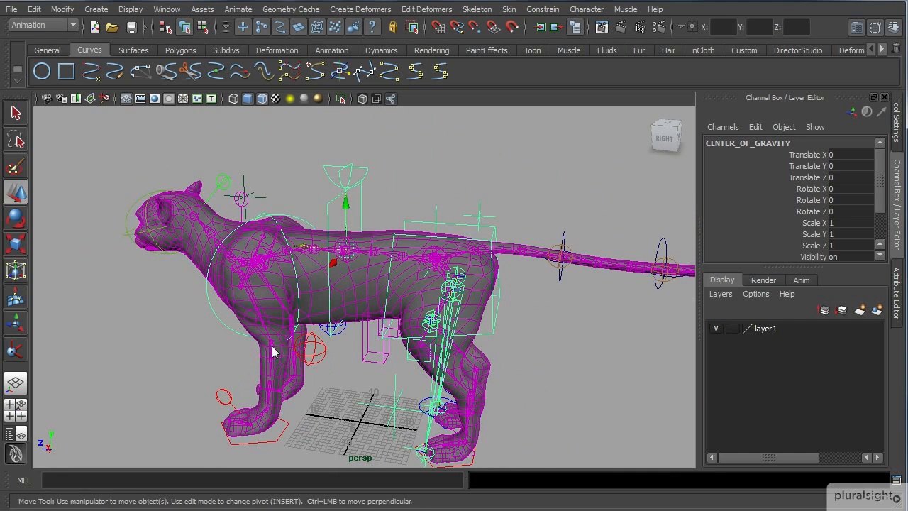
left_click(495, 329)
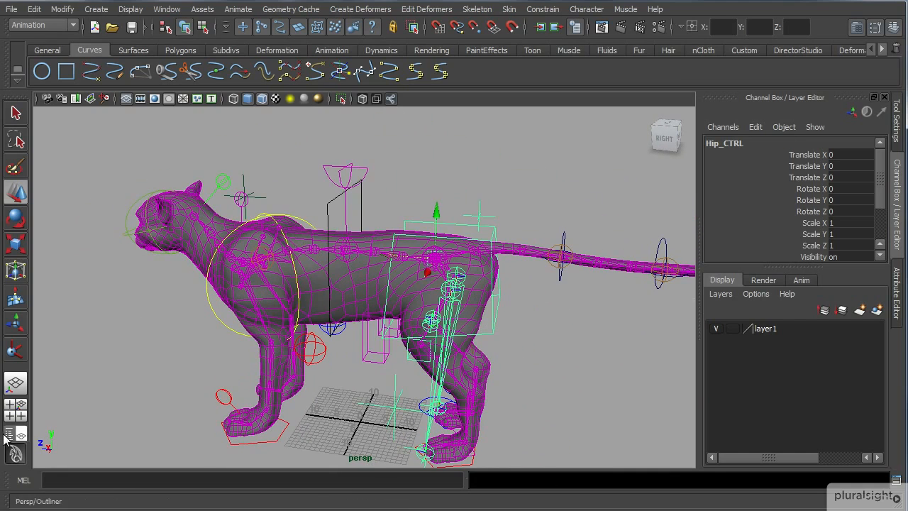
left_click(8, 435)
left_click_drag(168, 283, 321, 305)
left_click(40, 416)
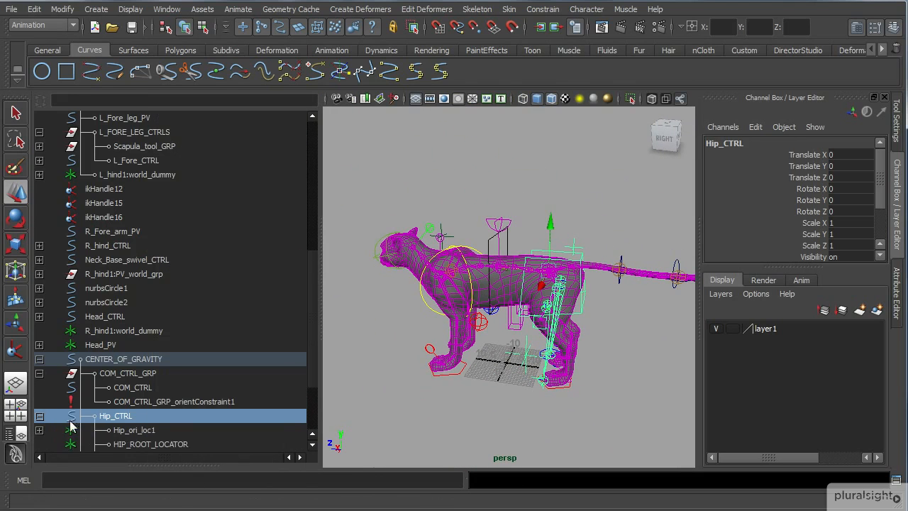
scroll(312, 334, "down", 3)
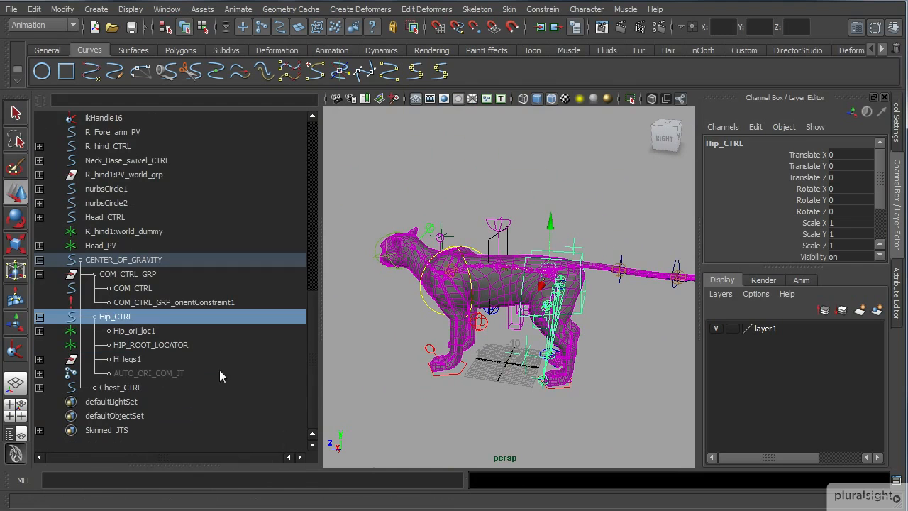
Hide the H_legs1 group under Hip_CTRL by setting its Visibility to 0
left_click(197, 362)
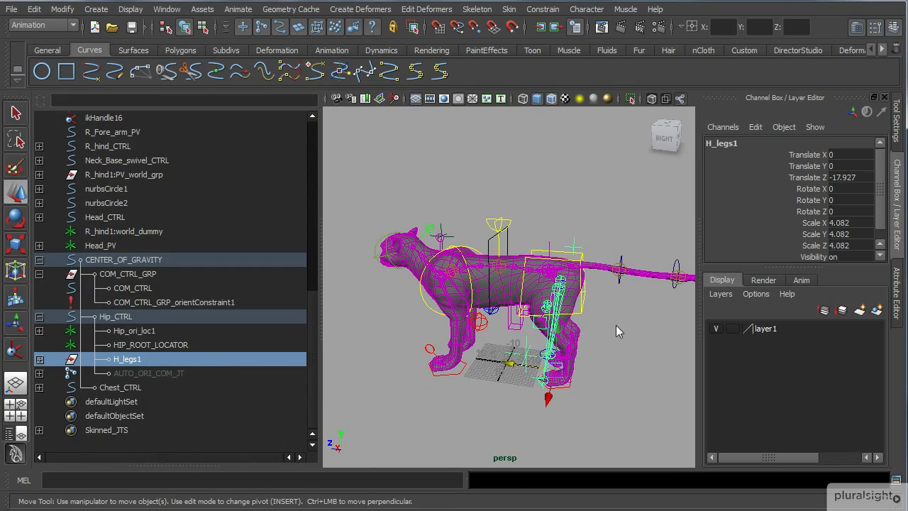
scroll(878, 198, "down", 1)
left_click(866, 247)
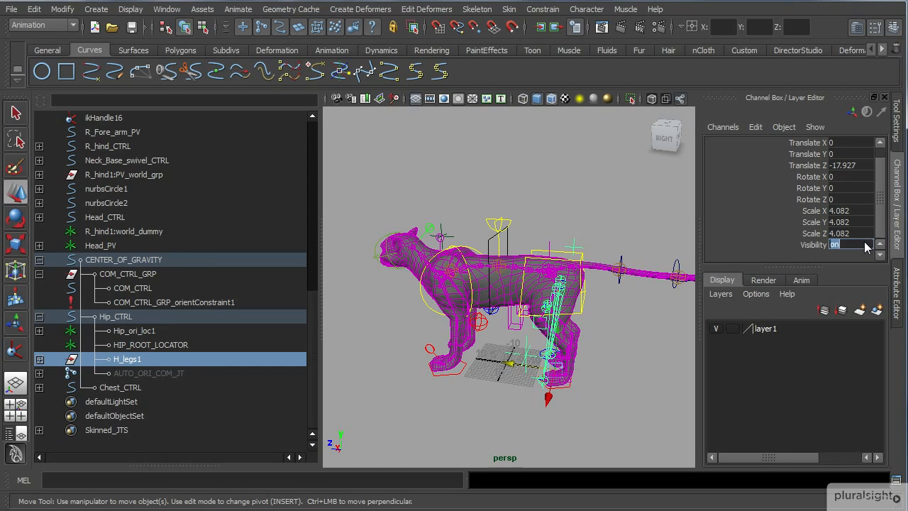
type("0")
key("Return")
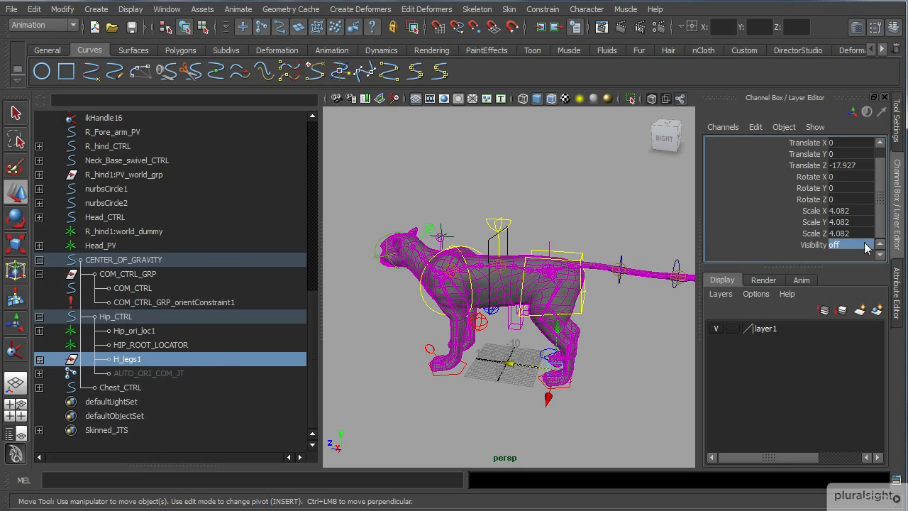
Examine HIP_ROOT_LOCATOR, Hip_ori_loc1, AUTO_ORI_COM_JT and H_legs1 under Hip_CTRL by selecting each one
left_click(207, 345)
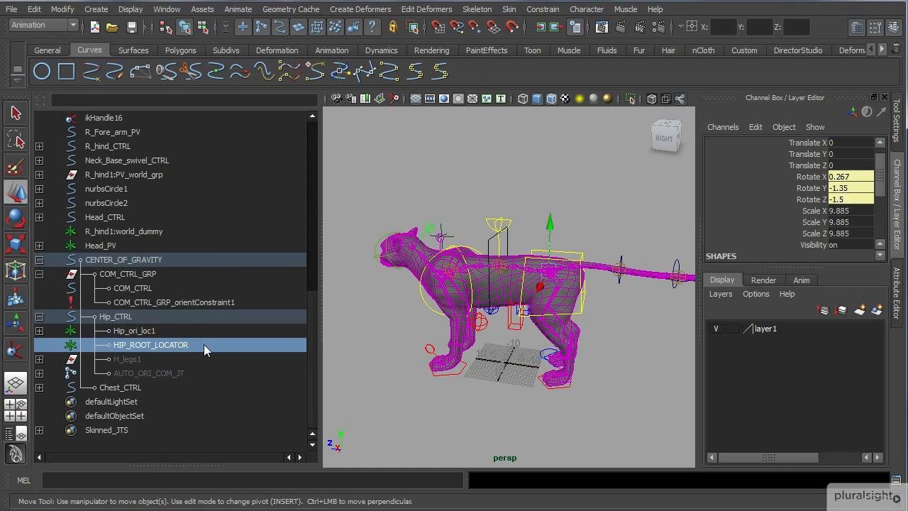
left_click_drag(393, 338, 303, 352, "alt")
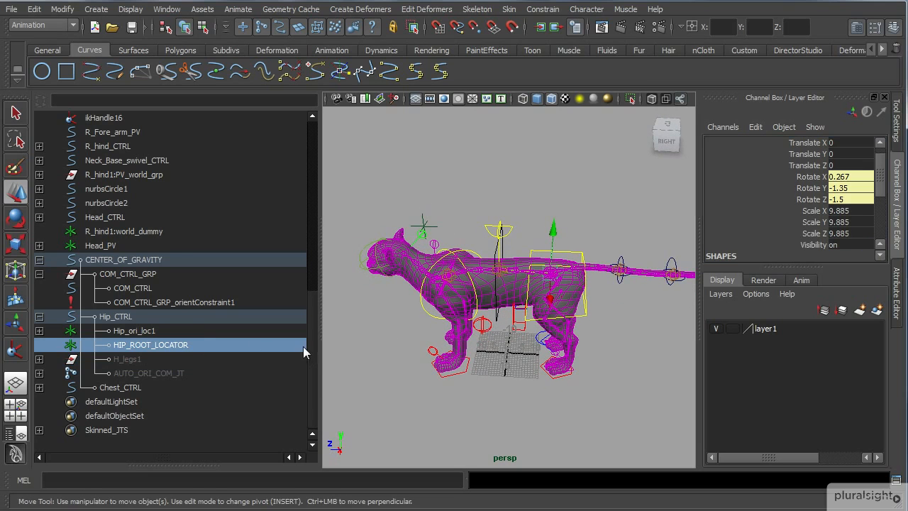
left_click(183, 331)
left_click(192, 346)
left_click(183, 331)
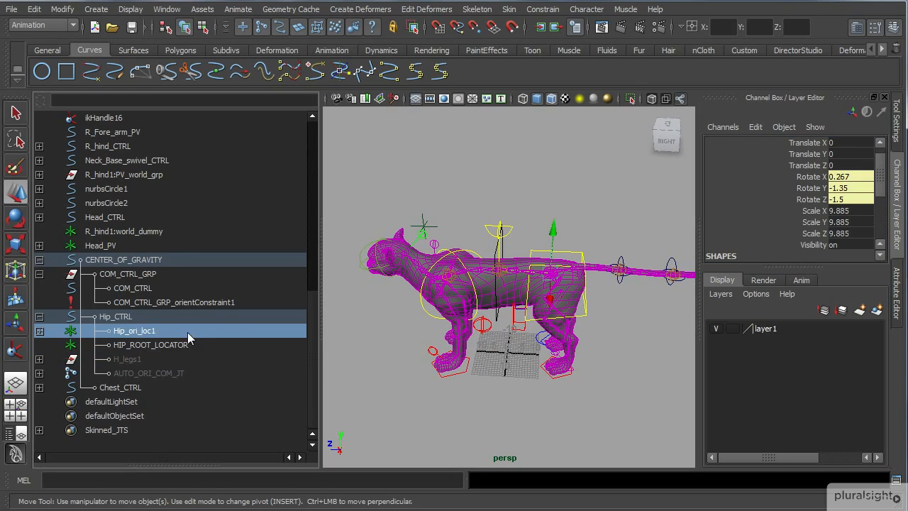
left_click(161, 374)
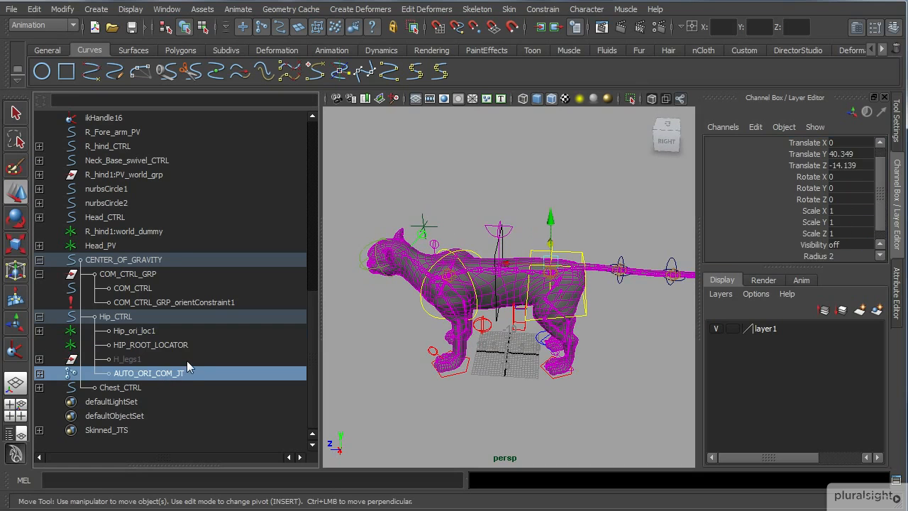
left_click(185, 358)
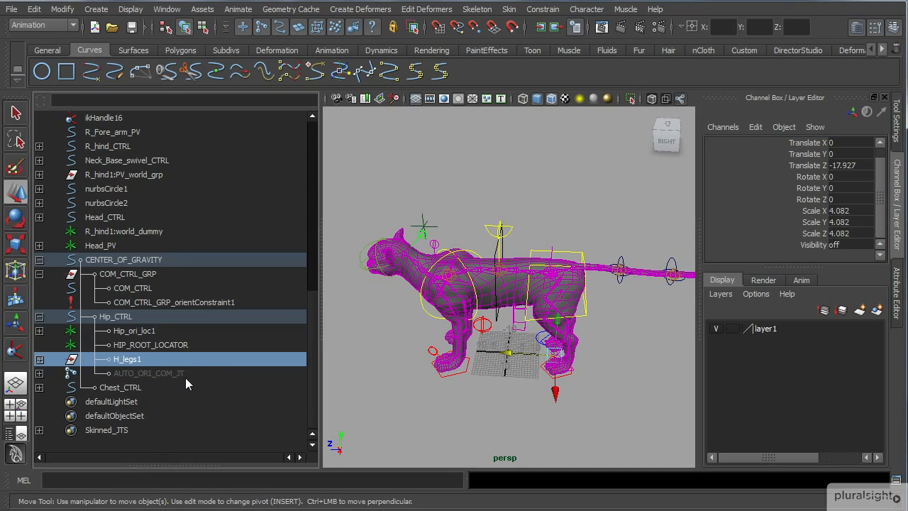
Group AUTO_ORI_COM_JT, HIP_ROOT_LOCATOR and Hip_ori_loc1 under Hip_CTRL and rename the group HIp_tools
left_click(185, 378)
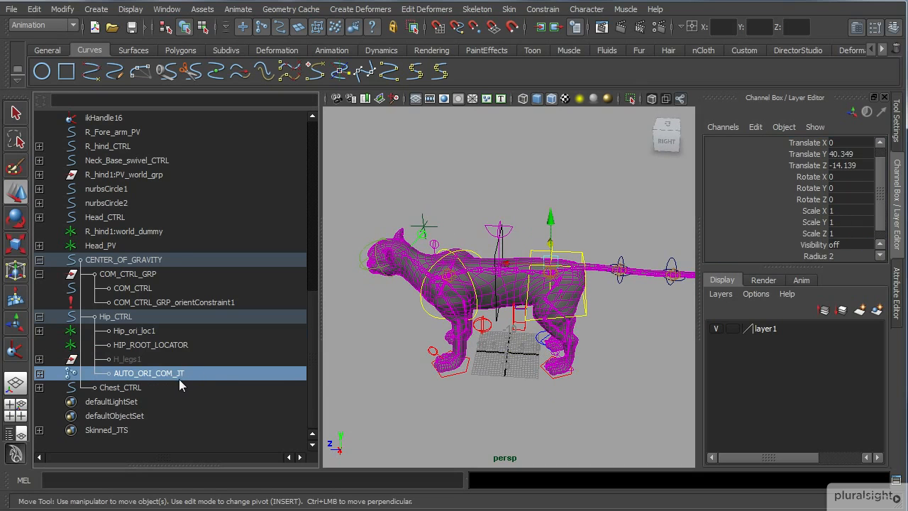
left_click_drag(358, 407, 354, 401, "alt")
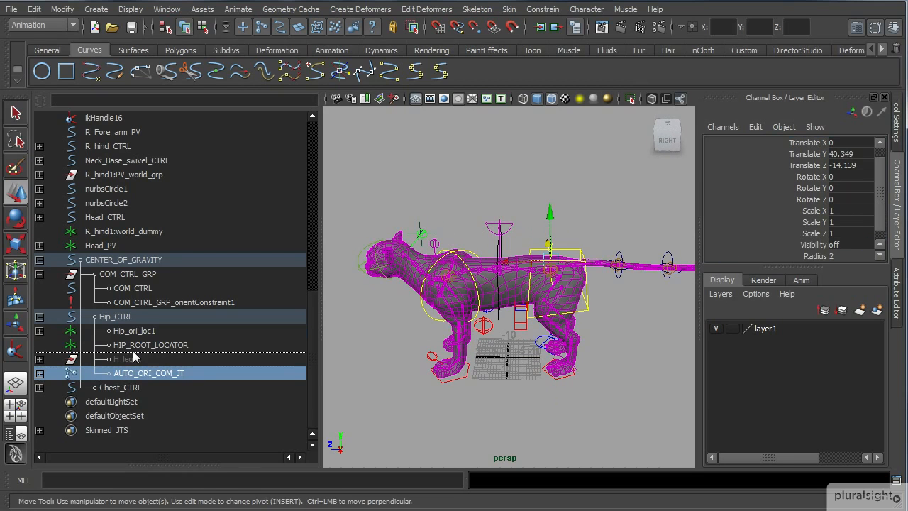
middle_click_drag(175, 329, 177, 330)
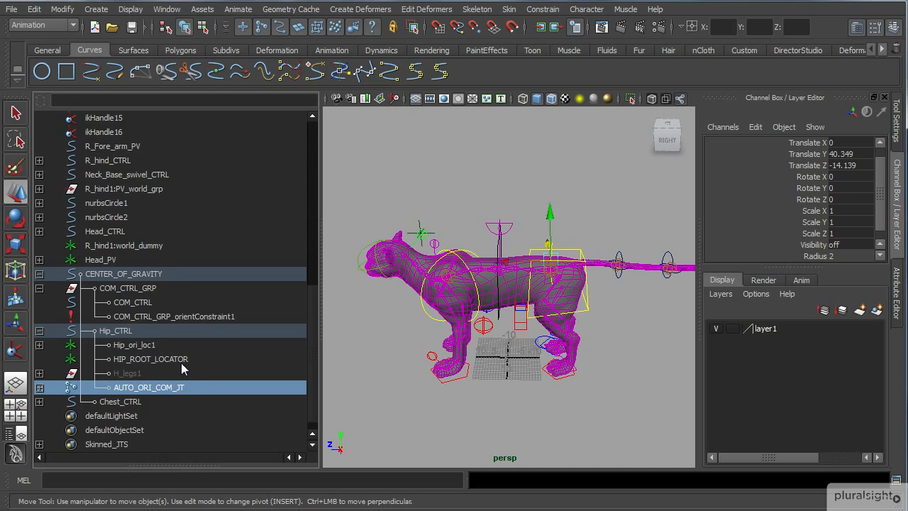
left_click(182, 359, "ctrl")
left_click(180, 348, "ctrl")
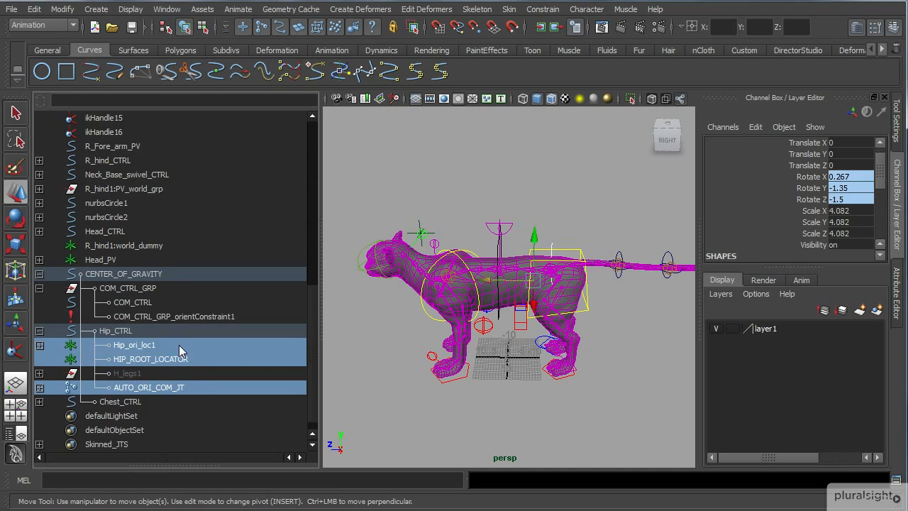
key("ctrl+g")
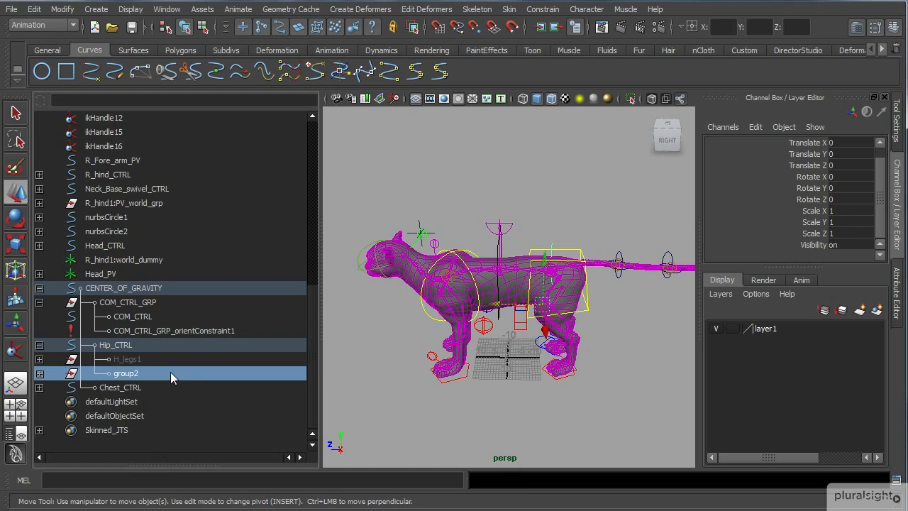
double_click(170, 372)
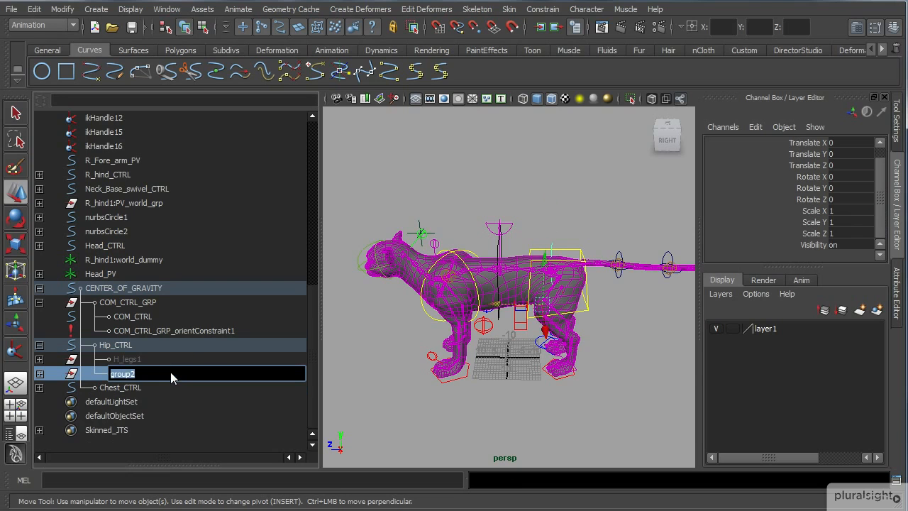
type("HIp_tools")
key("Return")
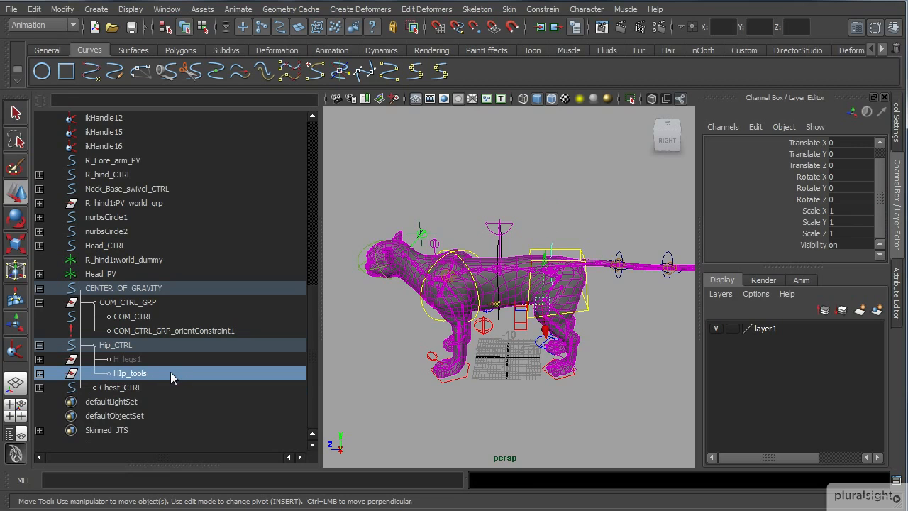
Expand Chest_CTRL and examine its spine_PV locator in the rig from the side and front
left_click(39, 387)
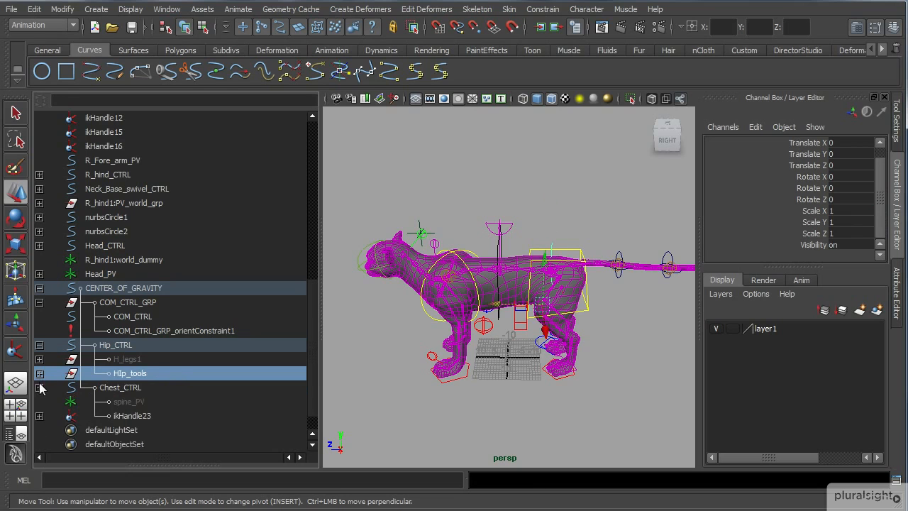
left_click(155, 390)
left_click(157, 402)
left_click(156, 388)
left_click(160, 400)
left_click_drag(549, 330, 530, 318, "alt")
scroll(562, 377, "up", 3)
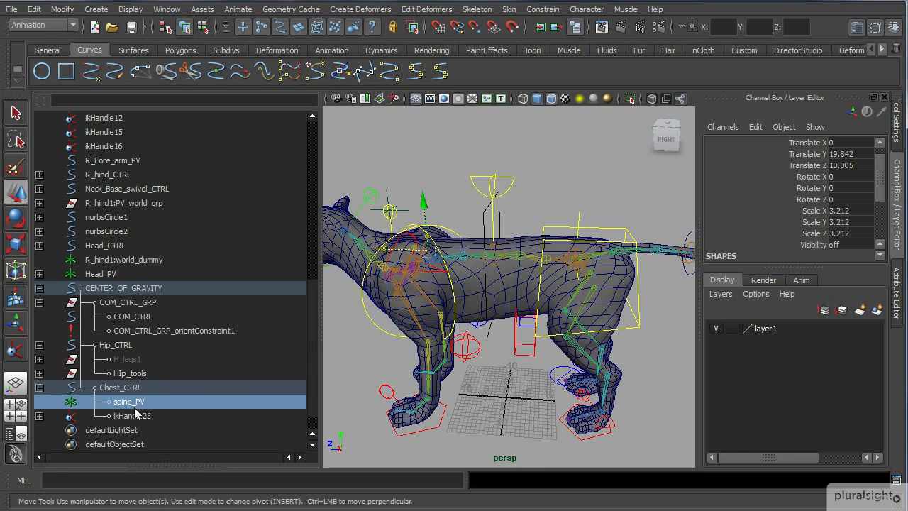
key("Up")
key("Down")
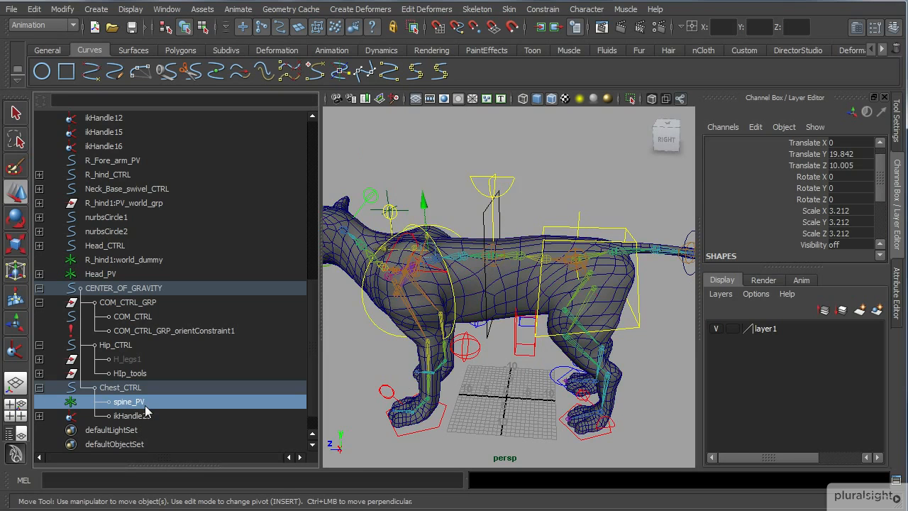
left_click_drag(456, 322, 474, 346, "alt")
left_click_drag(386, 390, 525, 322, "alt")
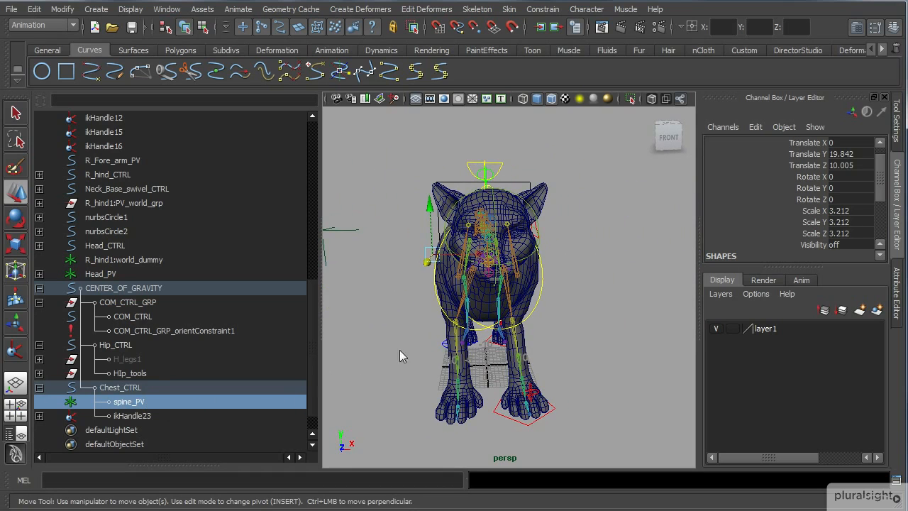
Rename ikHandle23 under Chest_CTRL as JT_ori_IK and clear the selection
left_click(193, 416)
left_click_drag(580, 289, 552, 248, "alt")
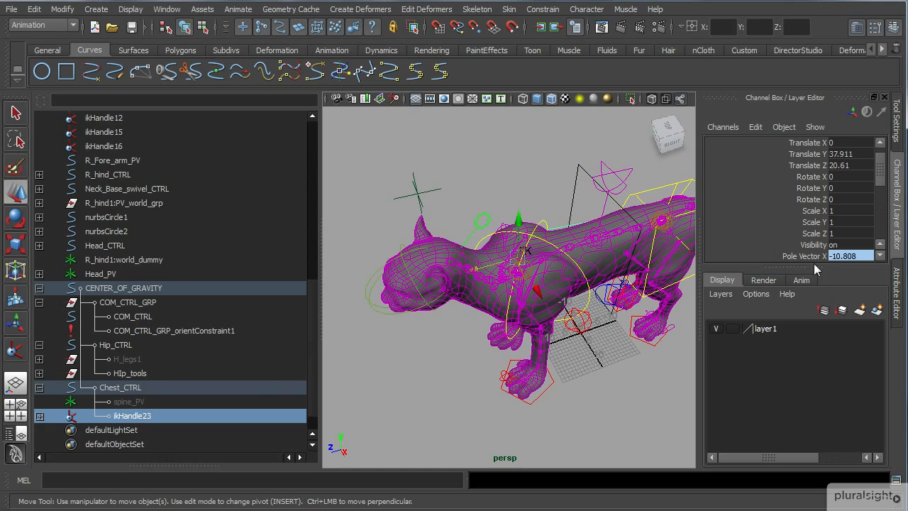
double_click(216, 416)
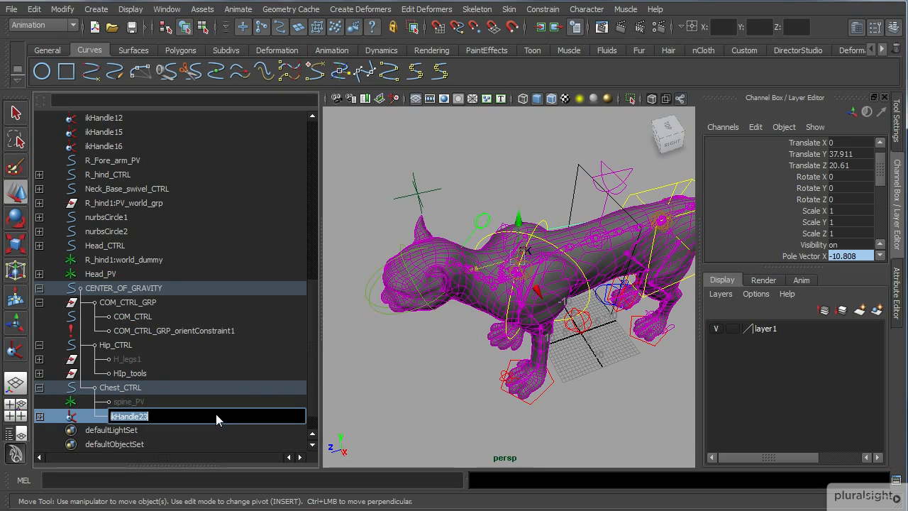
type("JT_")
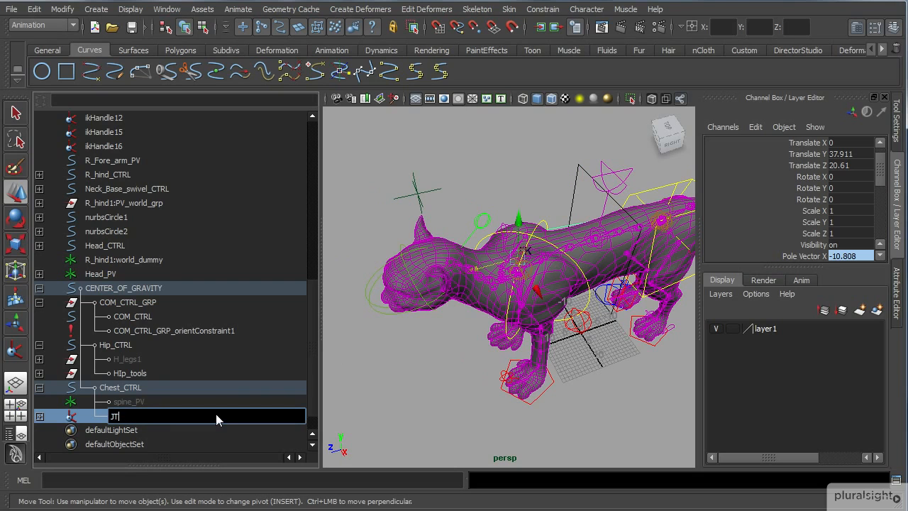
type("ori_IK")
key("Return")
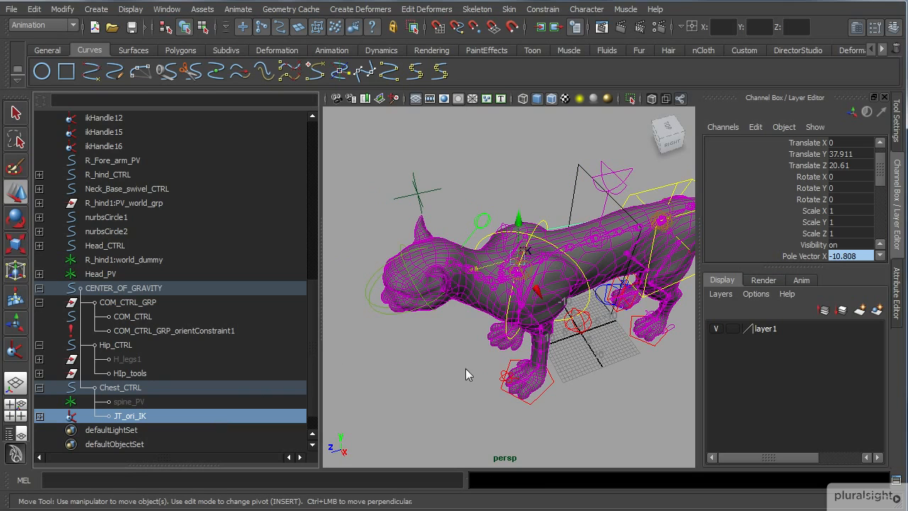
left_click(580, 390)
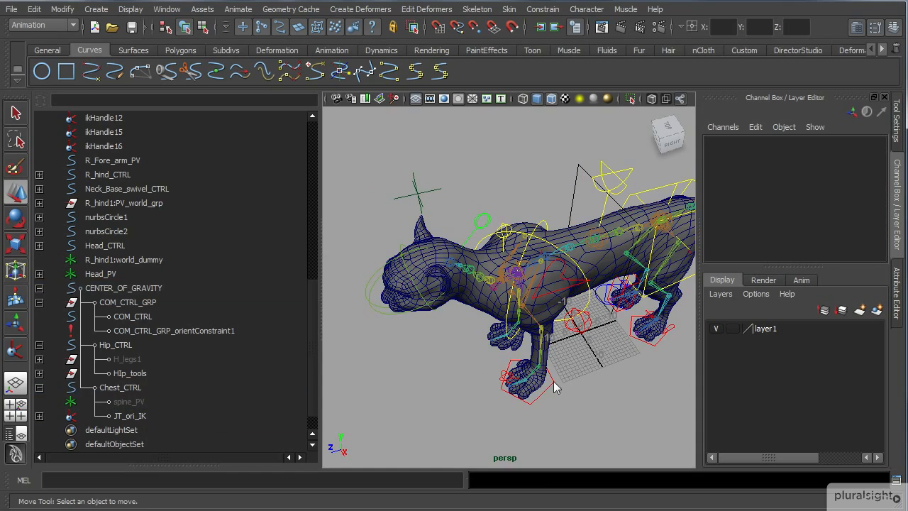
left_click(149, 418)
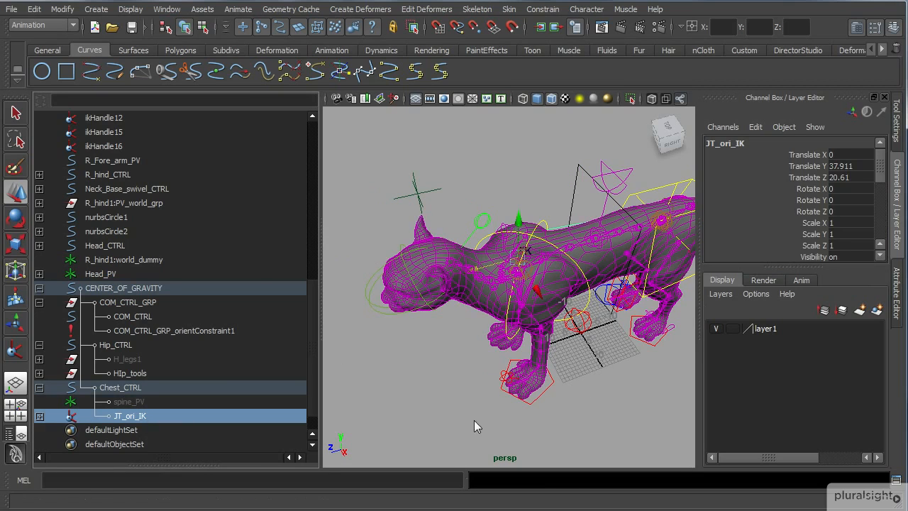
left_click(415, 411)
Return to the single perspective view and examine the rig's controls, selecting L_Fore_leg_PV
key("space")
right_click_drag(506, 376, 424, 364, "alt")
left_click_drag(424, 368, 302, 298, "alt")
left_click_drag(316, 363, 360, 325, "alt")
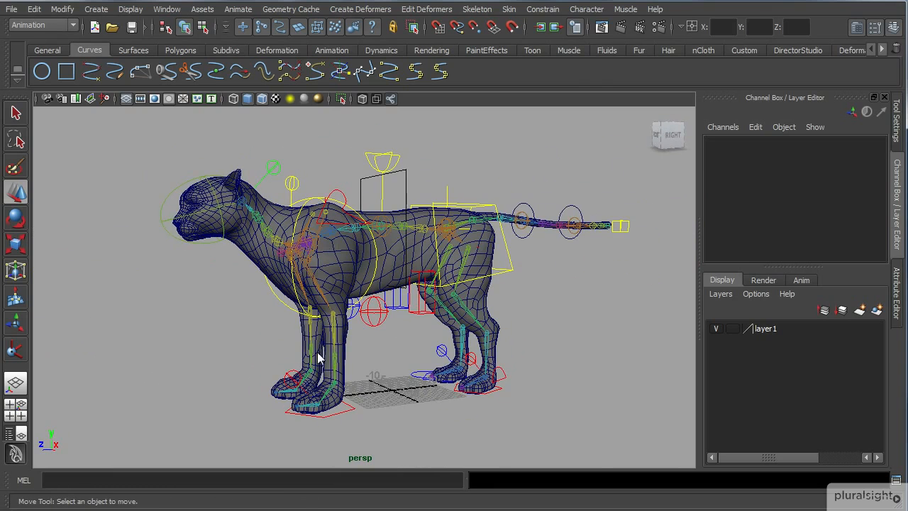
left_click_drag(317, 358, 307, 307, "alt")
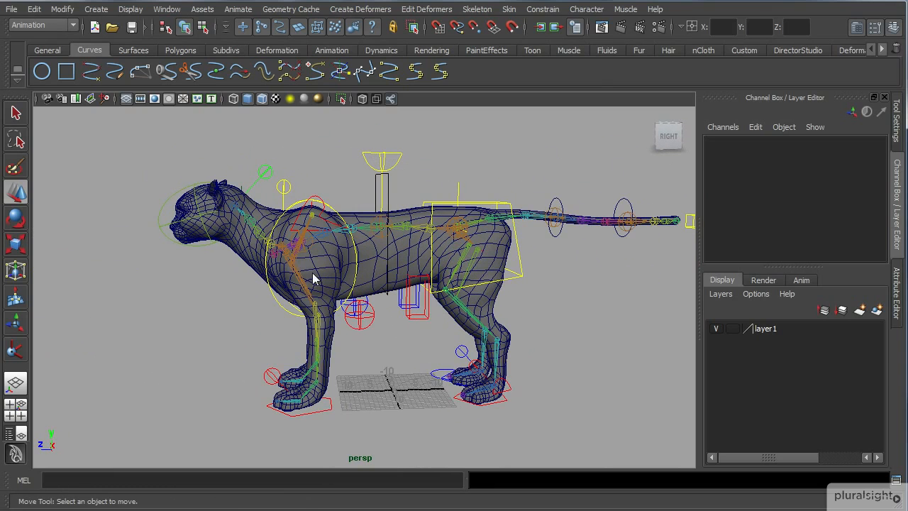
mouse_move(365, 329)
left_mouse_down("alt")
mouse_move(349, 348)
mouse_move(360, 334)
mouse_move(380, 344)
mouse_move(381, 325)
left_mouse_up("alt")
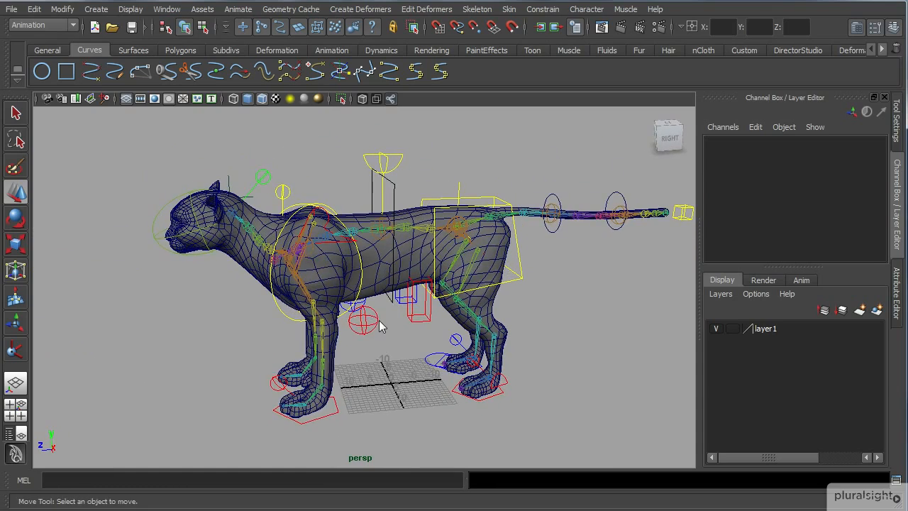
left_click(379, 321)
left_click_drag(409, 394, 380, 321, "alt")
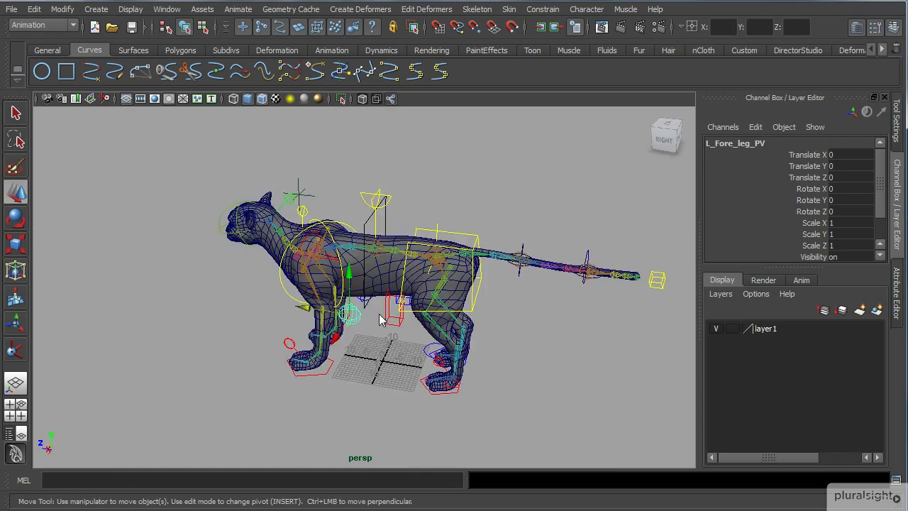
Select Hip_CTRL around the cat's hips and review its channels, shapes and outputs
left_click_drag(395, 285, 402, 263, "alt")
right_click_drag(401, 264, 490, 245, "alt")
left_click(499, 243)
left_click_drag(493, 324, 531, 327, "alt")
scroll(864, 199, "down", 3)
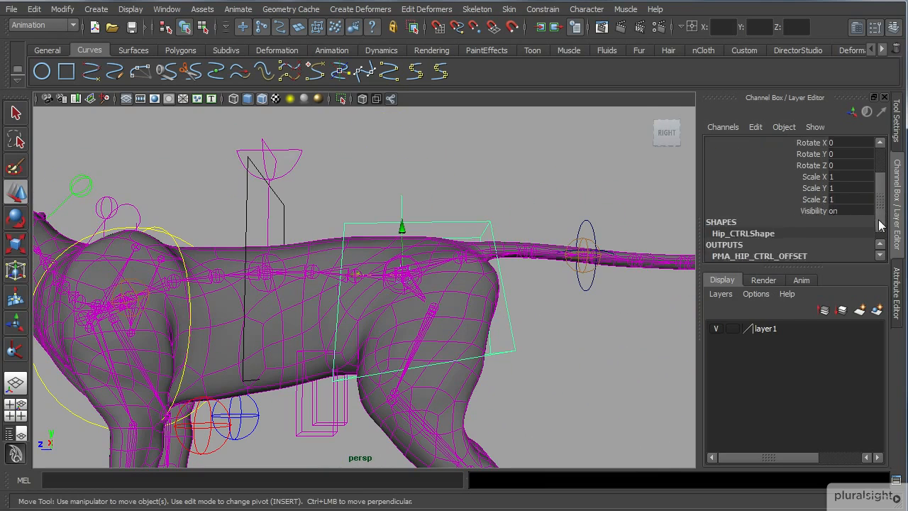
scroll(426, 293, "down", 3)
mouse_move(430, 284)
left_mouse_down("alt")
mouse_move(367, 260)
mouse_move(367, 274)
mouse_move(424, 270)
left_mouse_up("alt")
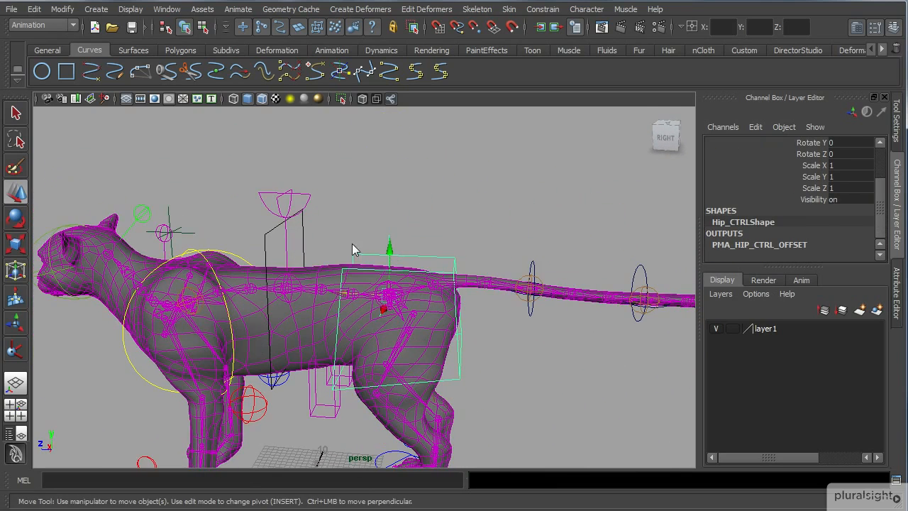
Hide the cat mesh on layer1 and select the IK handle in the chest area
left_click_drag(243, 287, 235, 312, "alt")
scroll(381, 263, "down", 2)
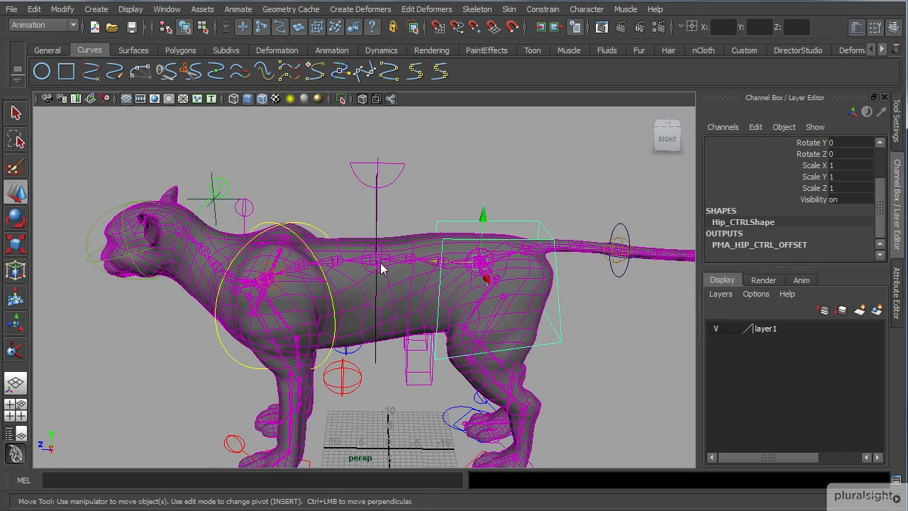
left_click(716, 330)
left_click_drag(172, 286, 197, 266, "alt")
scroll(192, 268, "up", 3)
left_click(192, 253)
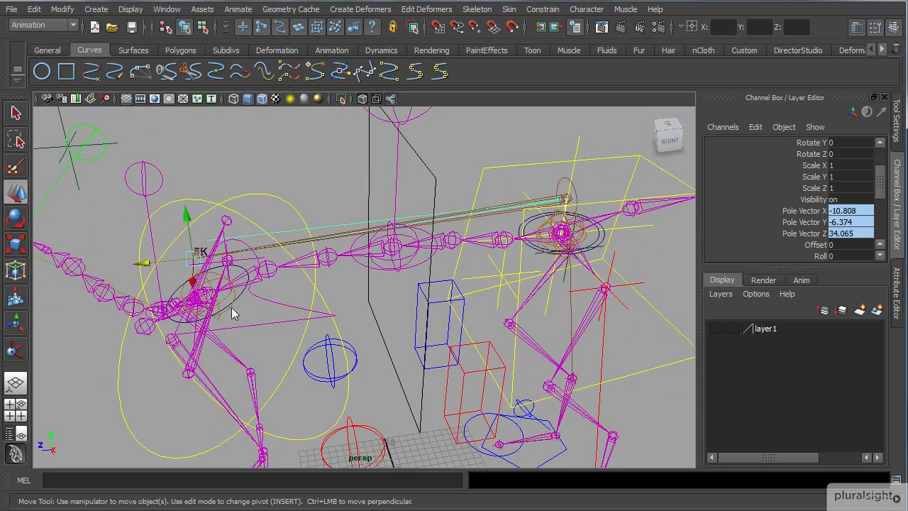
Examine the bare skeleton and controls from several angles, and select COM_CTRL above the middle of the spine
left_click_drag(231, 308, 246, 276, "alt")
scroll(336, 284, "down", 4)
scroll(339, 284, "up", 3)
left_click_drag(340, 284, 367, 299, "alt")
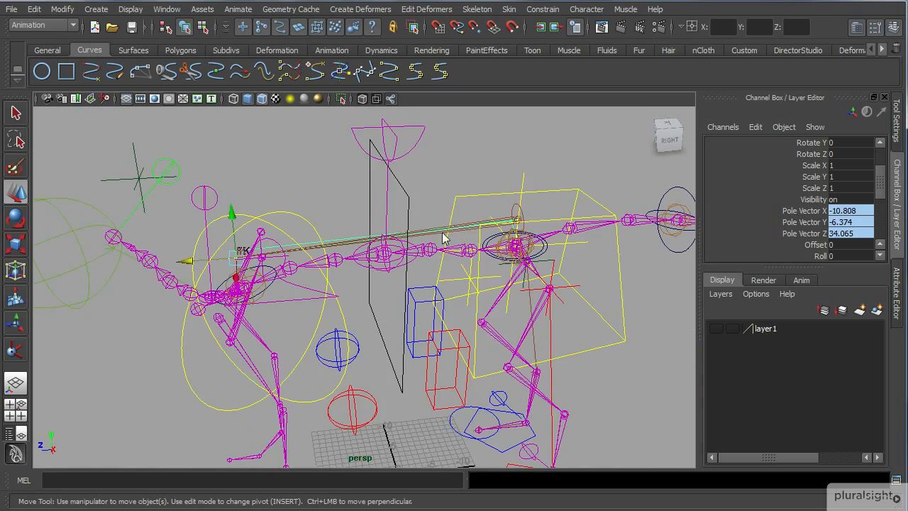
scroll(366, 270, "down", 3)
left_click_drag(372, 351, 410, 333, "alt")
scroll(345, 294, "up", 3)
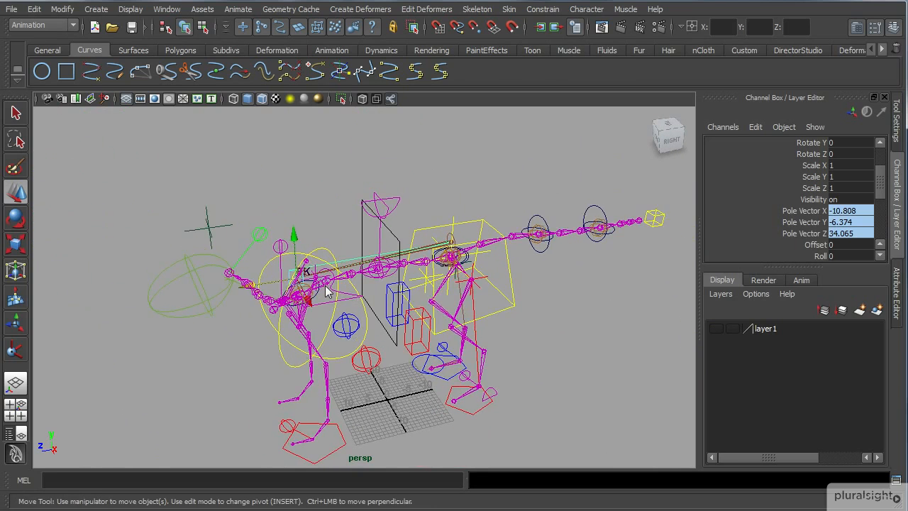
left_click(414, 179)
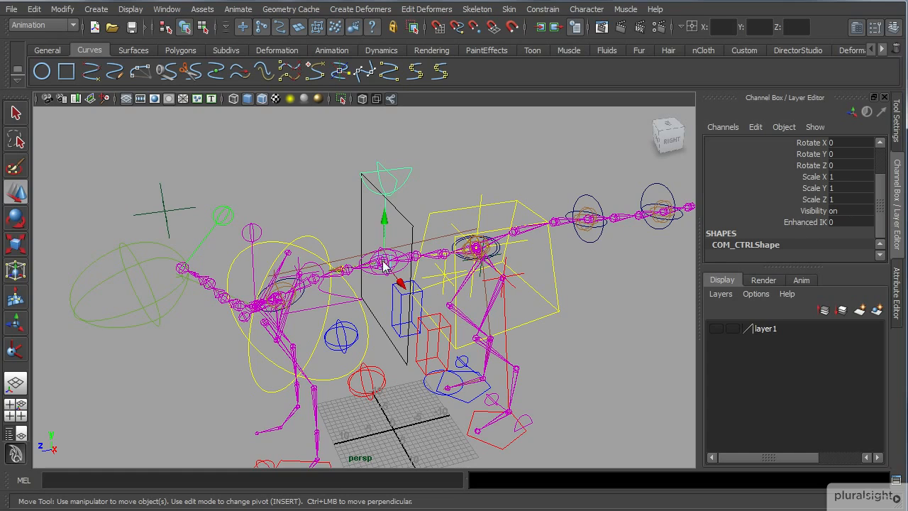
Parent the Head_PV locator to the spine joint inside the chest control
left_click_drag(375, 264, 236, 179, "alt")
left_click(224, 165)
left_click_drag(269, 273, 348, 275, "alt")
scroll(383, 299, "up", 5)
scroll(335, 259, "up", 3)
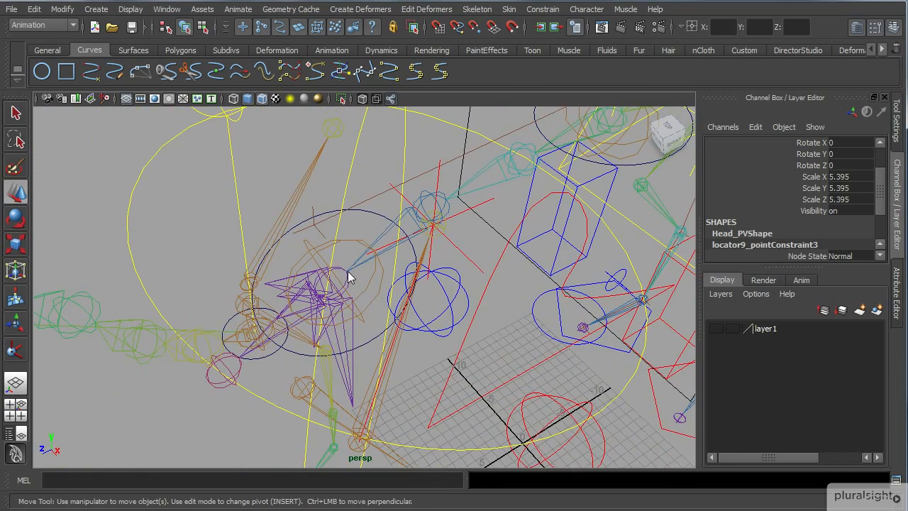
left_click(347, 276)
scroll(348, 277, "down", 5)
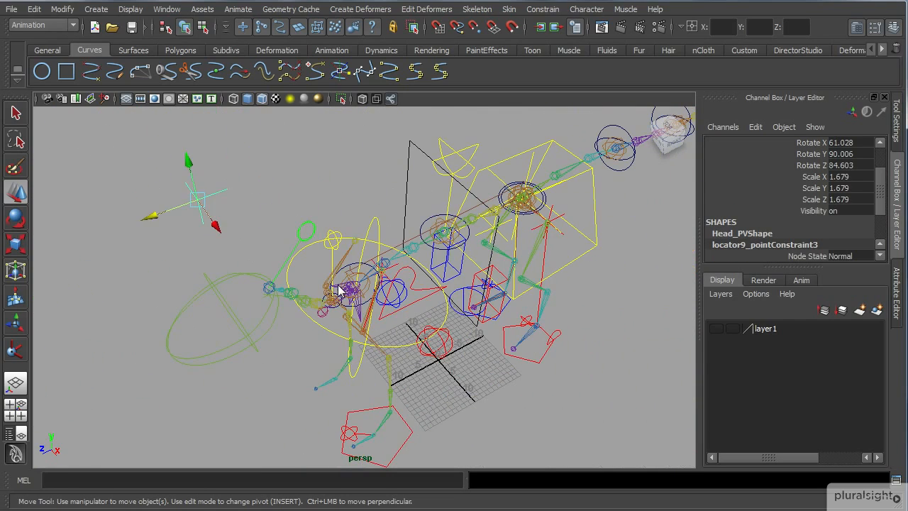
Examine Head_PV and the chest joints up close and from the opposite side of the rig
left_click_drag(372, 309, 384, 312, "alt")
scroll(313, 282, "up", 5)
left_click_drag(314, 282, 296, 273, "alt")
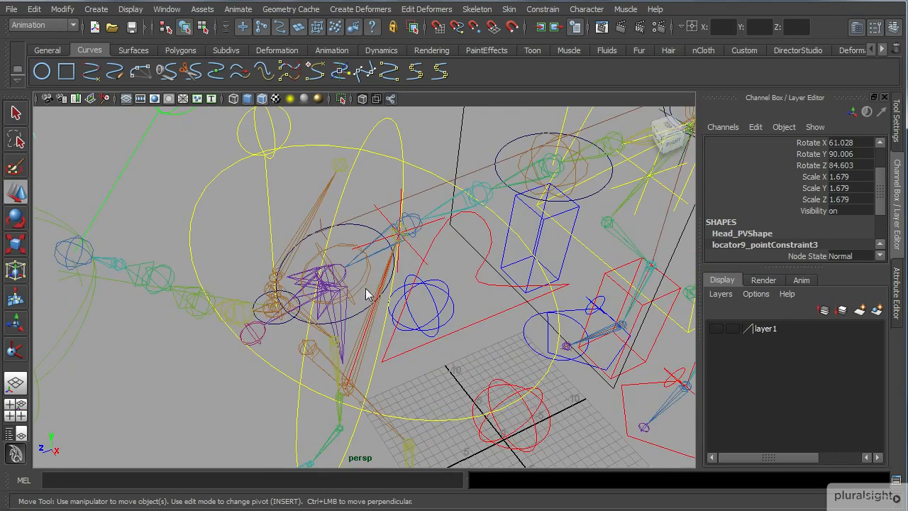
left_click(347, 267)
scroll(347, 267, "down", 4)
scroll(354, 371, "down", 3)
left_click_drag(361, 374, 521, 314, "alt")
left_click(600, 277)
left_click_drag(601, 287, 598, 295, "alt")
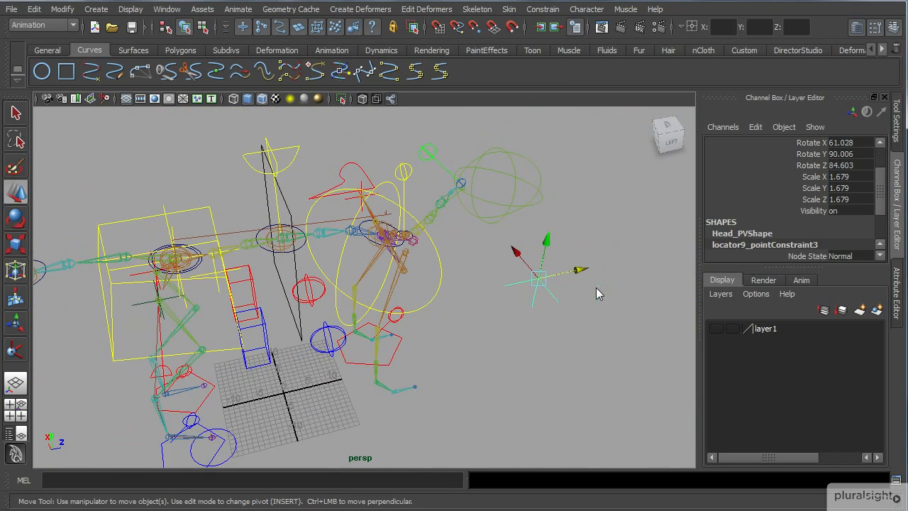
Set Head_PV's rotate and scale values to 0 on all axes
left_click_drag(880, 197, 880, 160)
left_click_drag(865, 190, 865, 245)
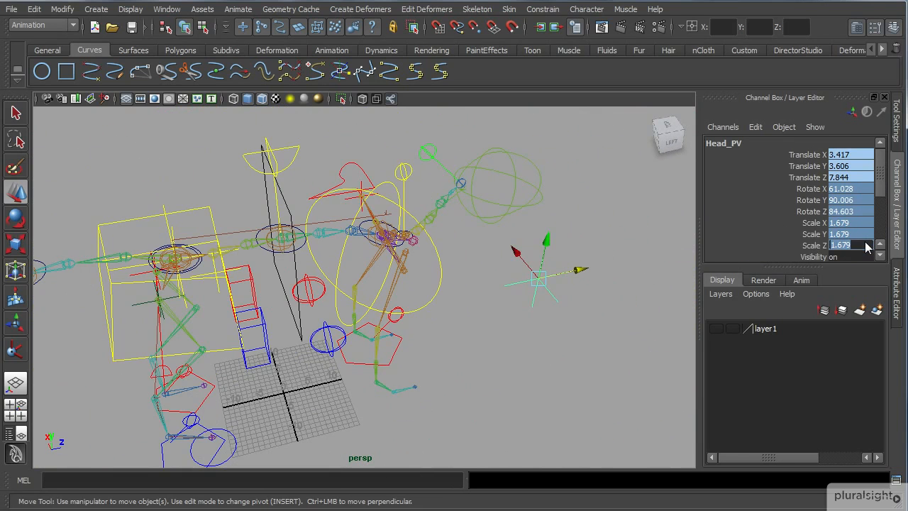
type("0")
key("Return")
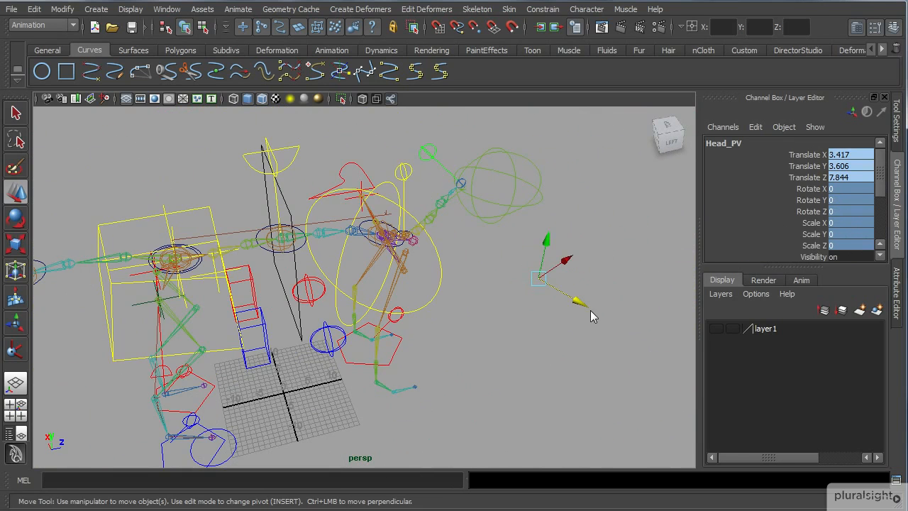
Set Head_PV's scale to 1 on all three axes and look over the whole rig
left_click_drag(641, 287, 630, 282, "alt")
left_click_drag(847, 224, 849, 246)
type("1")
key("Return")
left_click_drag(581, 330, 204, 288, "alt")
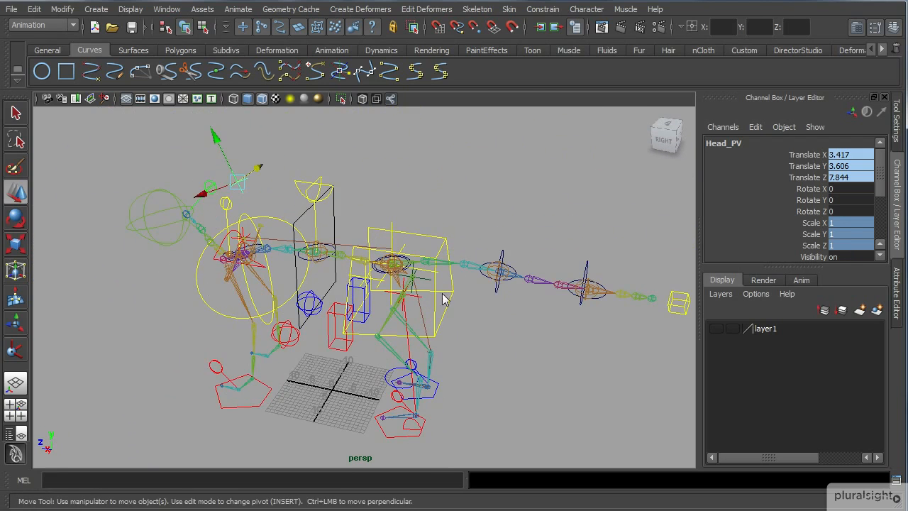
right_click_drag(441, 298, 343, 261, "alt")
mouse_move(422, 296)
left_mouse_down("alt")
mouse_move(233, 269)
mouse_move(288, 304)
mouse_move(438, 289)
left_mouse_up("alt")
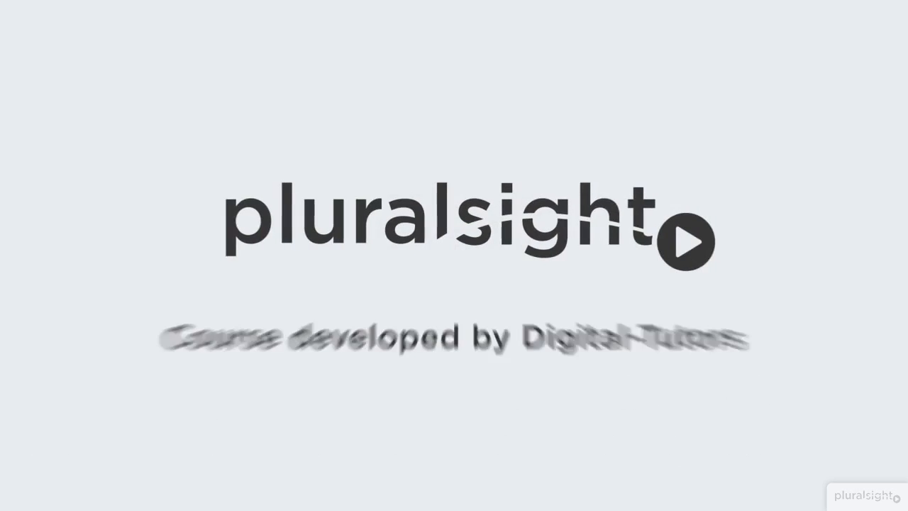